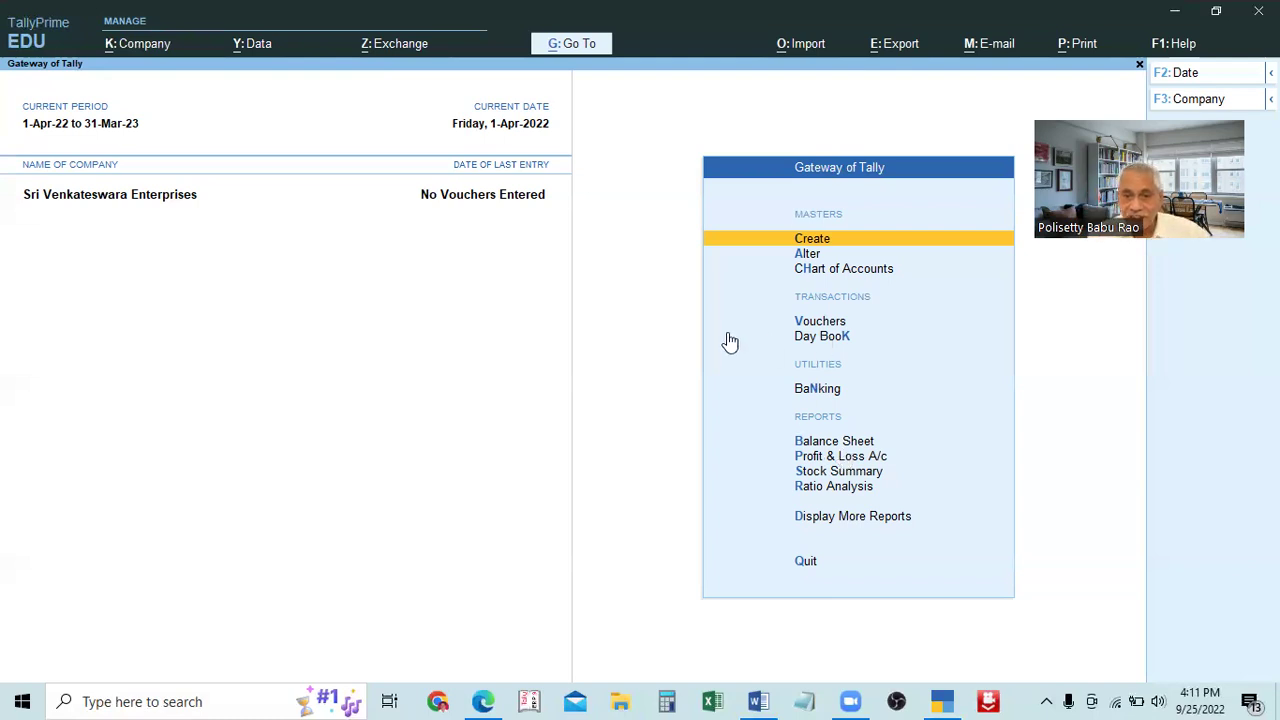
pyautogui.click(808, 270)
pyautogui.press('BackSpace')
pyautogui.press('Escape')
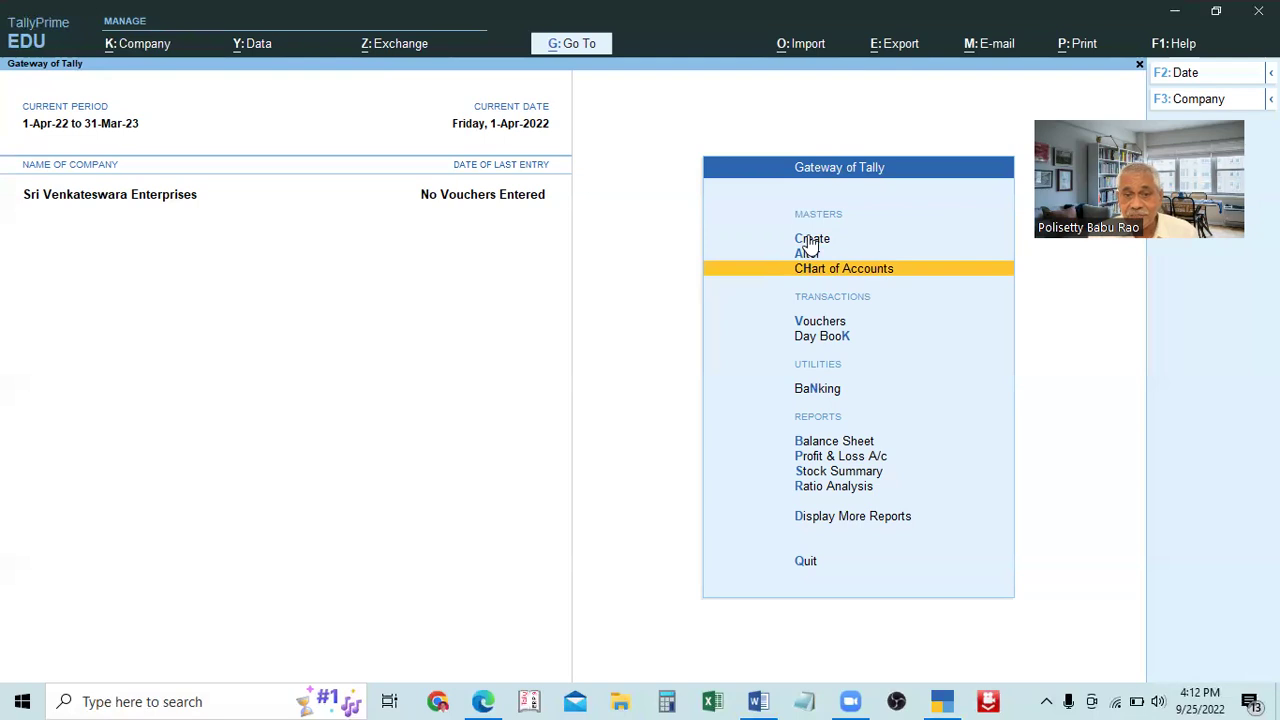
pyautogui.click(809, 239)
pyautogui.press('Escape')
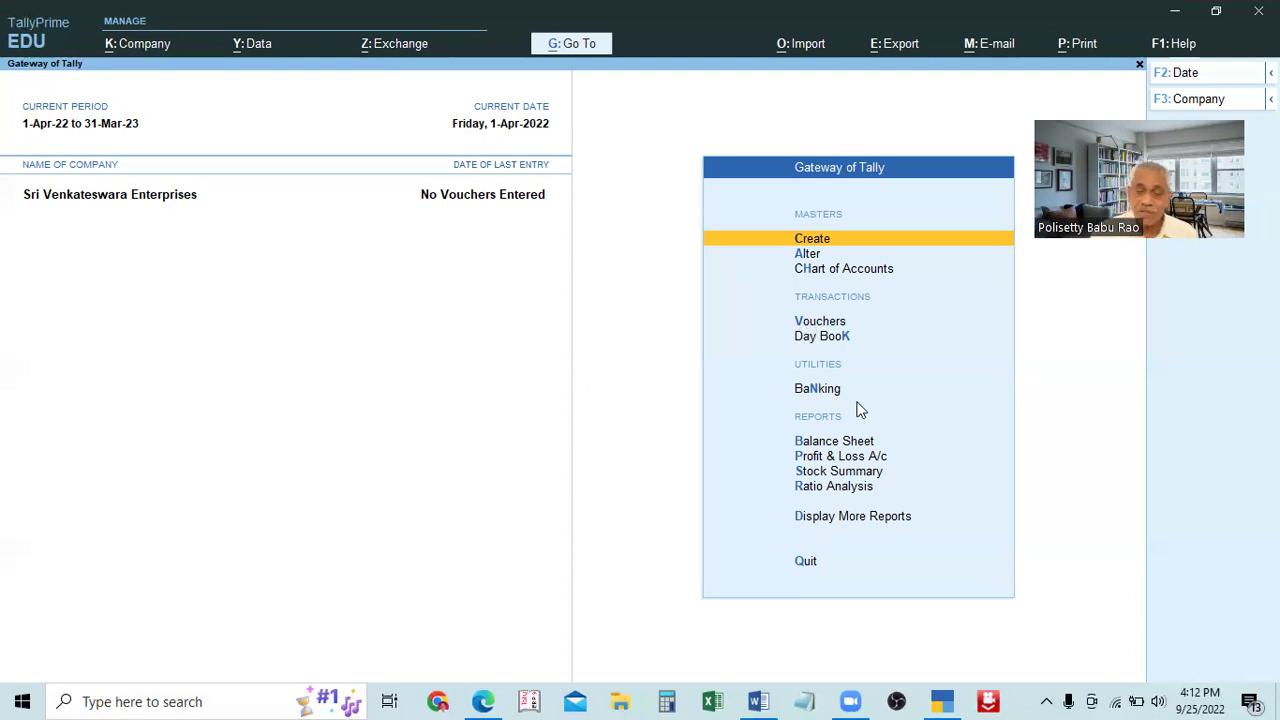
pyautogui.press('Down')
pyautogui.press('Down')
pyautogui.press('Down')
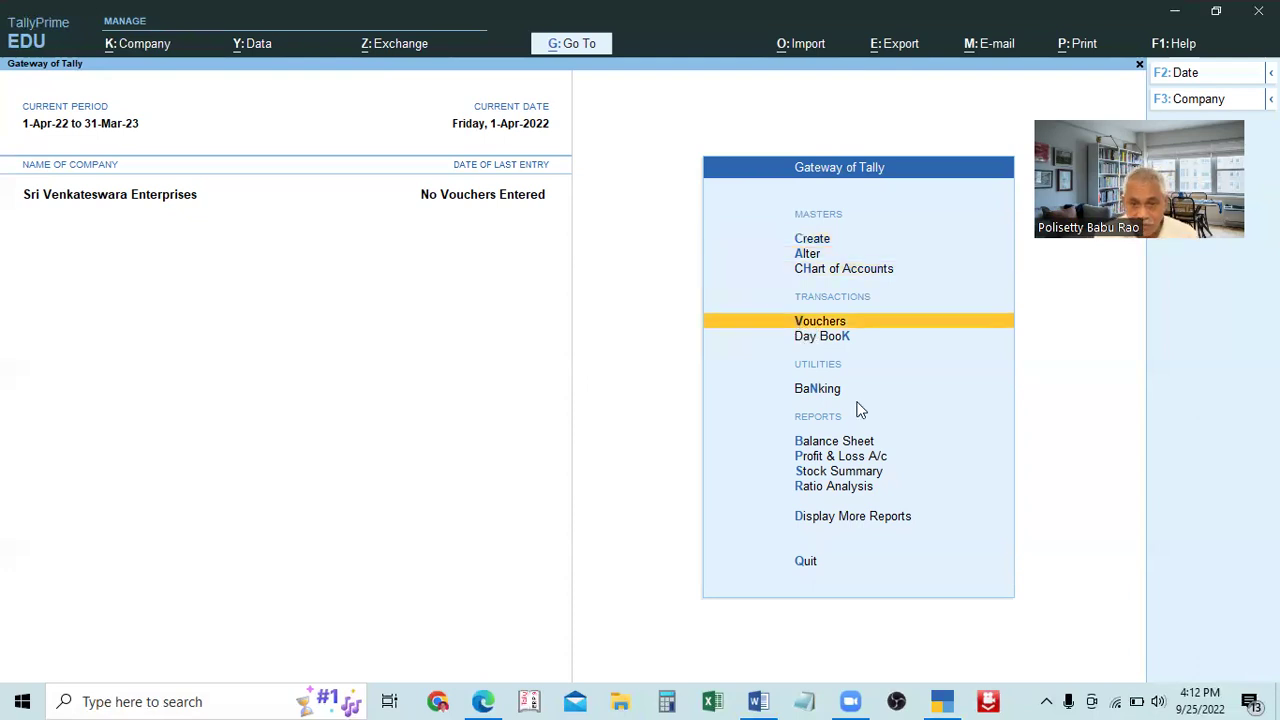
# Quit the first empty Payment voucher and reopen a blank Payment voucher No. 1 dated 1-Apr-22
pyautogui.press('Return')
pyautogui.press('Escape')
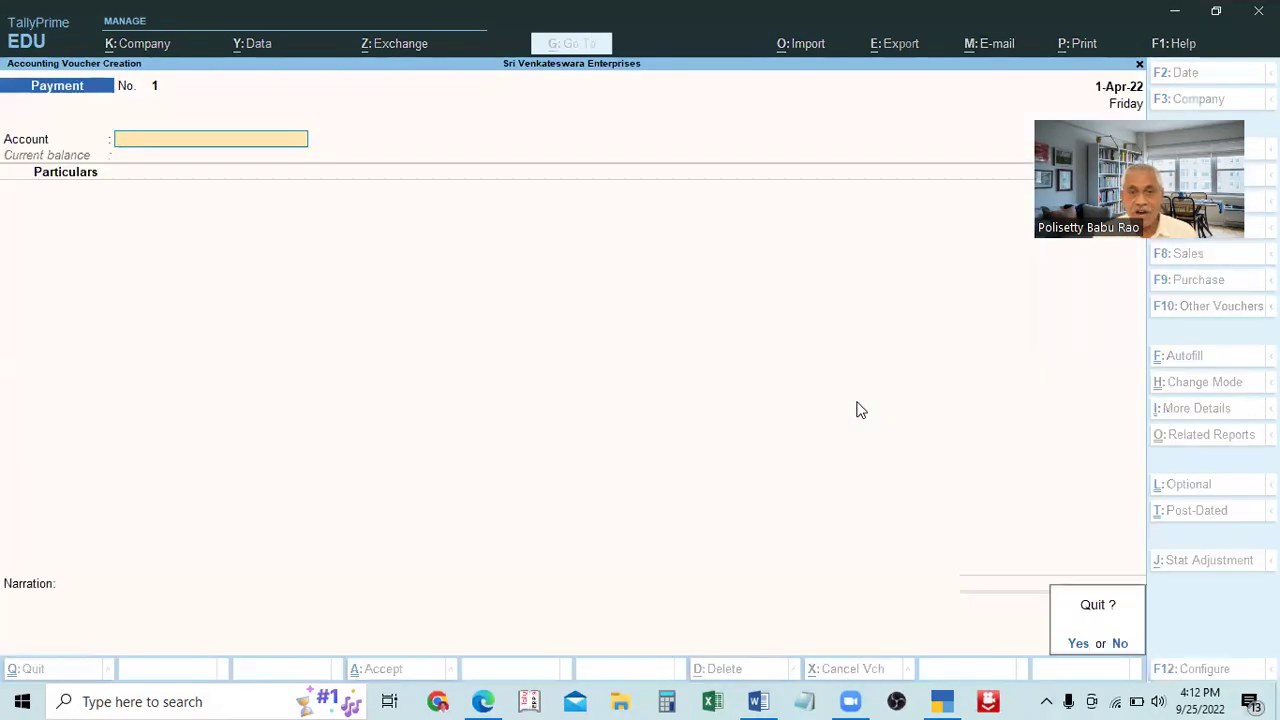
pyautogui.press('Return')
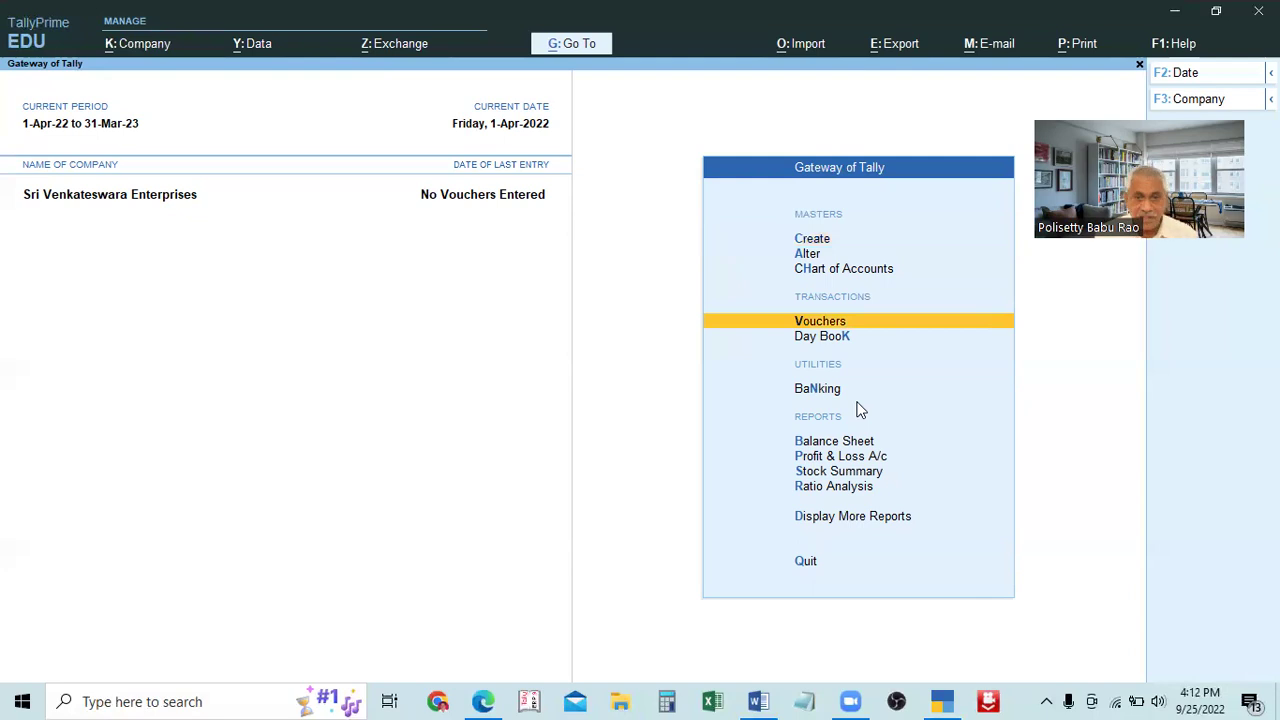
pyautogui.press('Return')
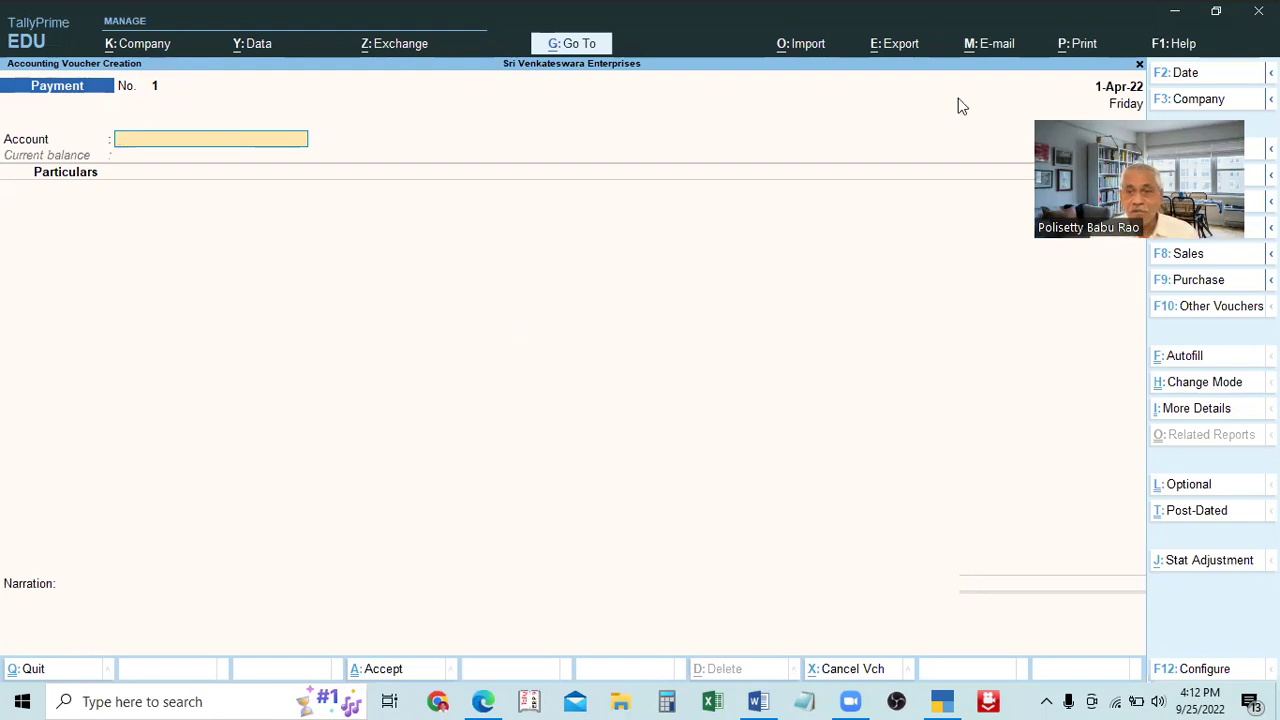
pyautogui.moveTo(1125, 668); pyautogui.dragTo(1125, 668)
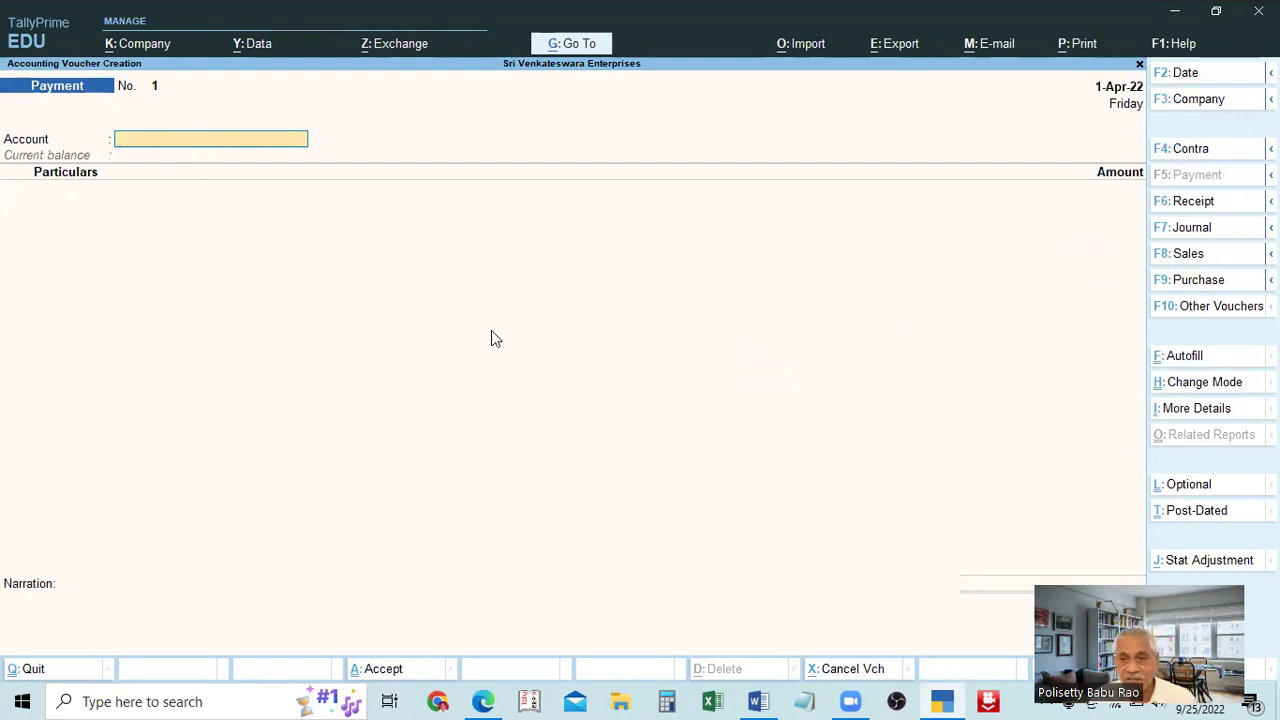
# Switch the empty voucher to Receipt with F6, then close it back to the Gateway of Tally
pyautogui.click(1192, 203)
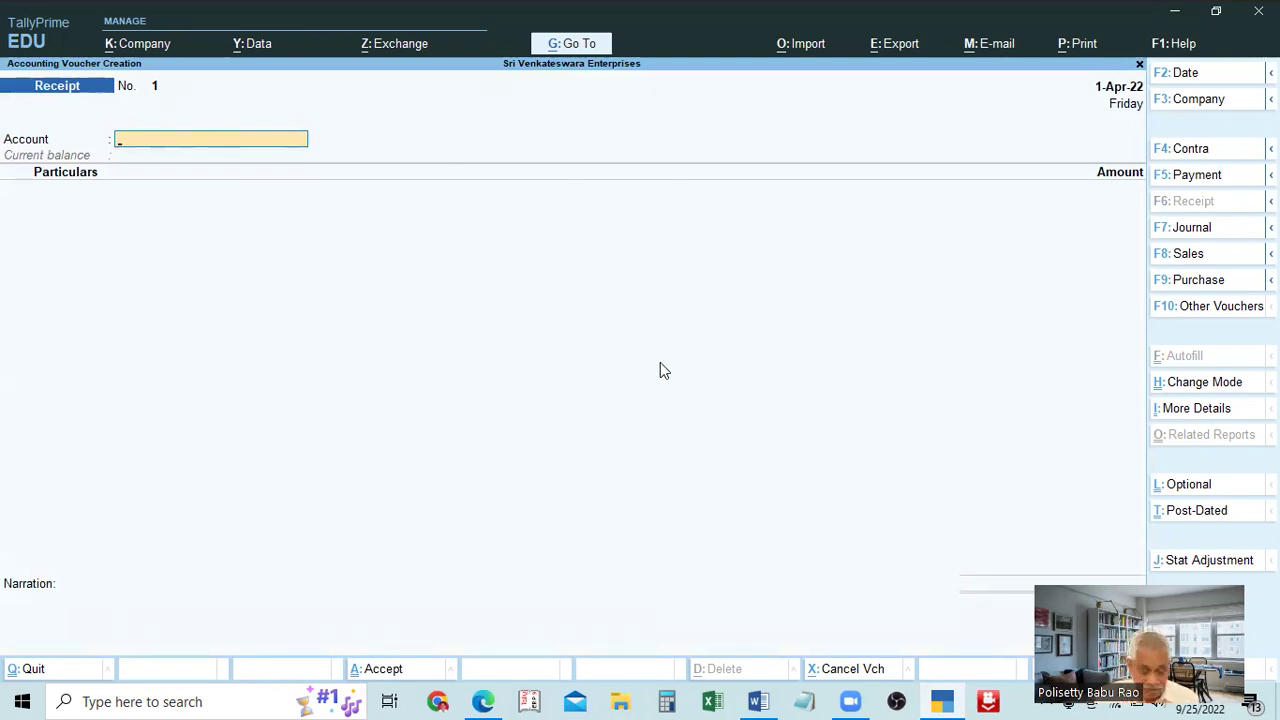
pyautogui.press('Escape')
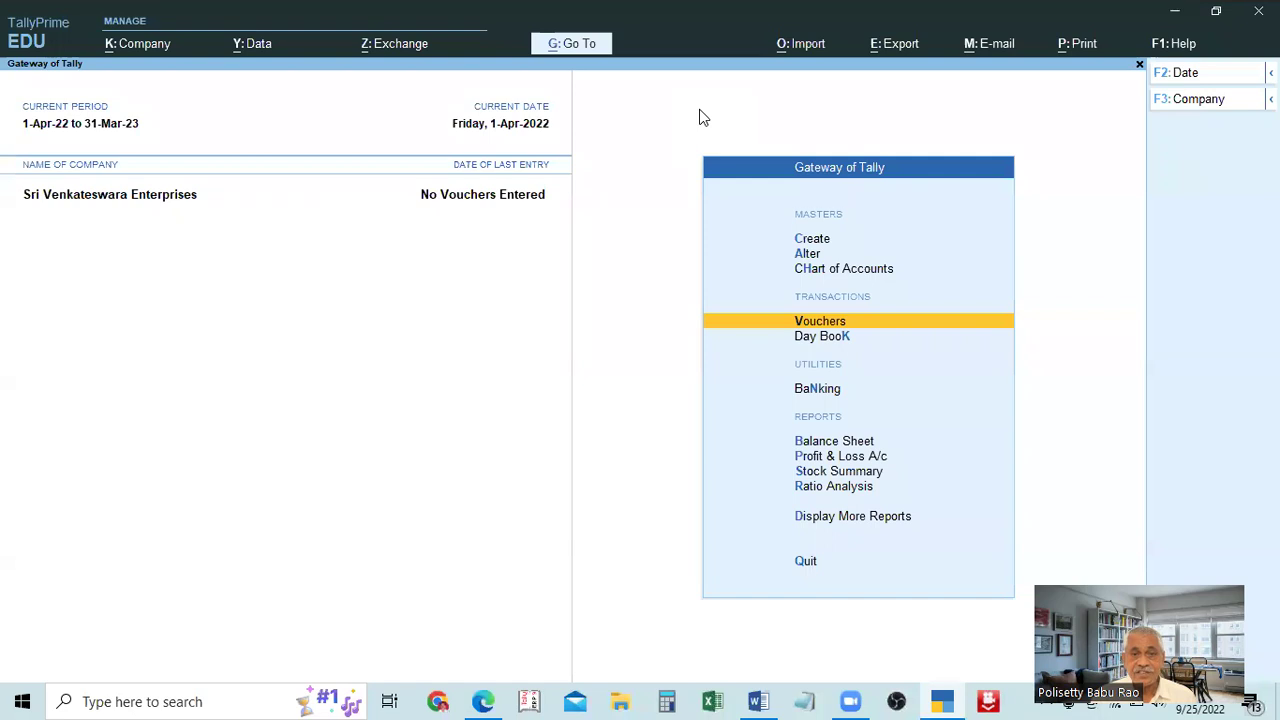
# Open a blank Receipt voucher No. 1 through Go To's Show More and Create Voucher
pyautogui.hotkey('alt', 'g')
pyautogui.press('Escape')
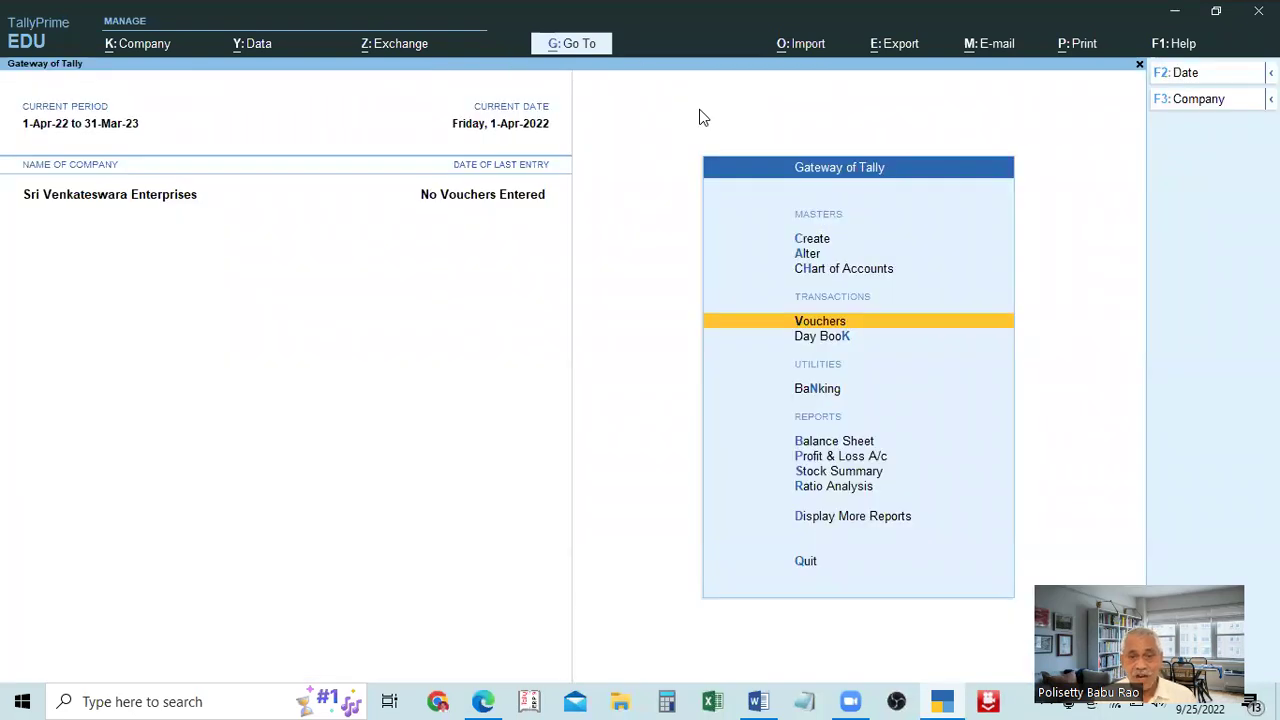
pyautogui.press('alt')
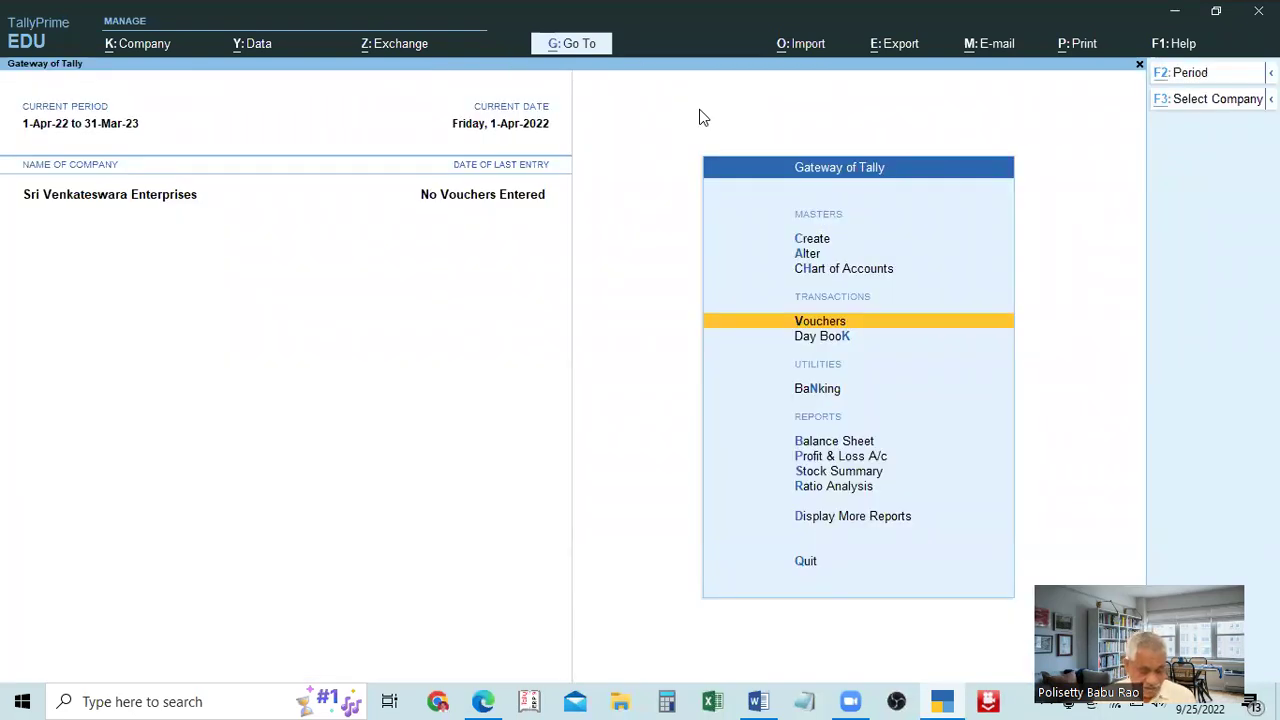
pyautogui.hotkey('alt', 'g')
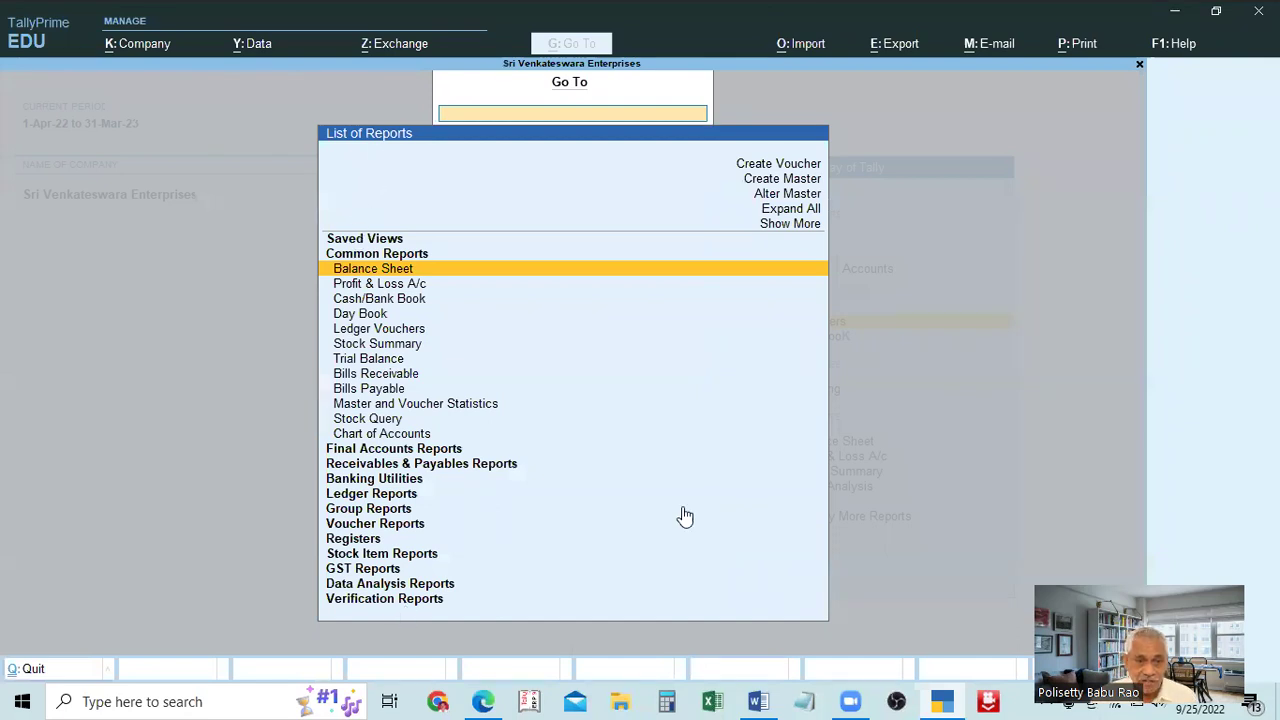
pyautogui.click(784, 224)
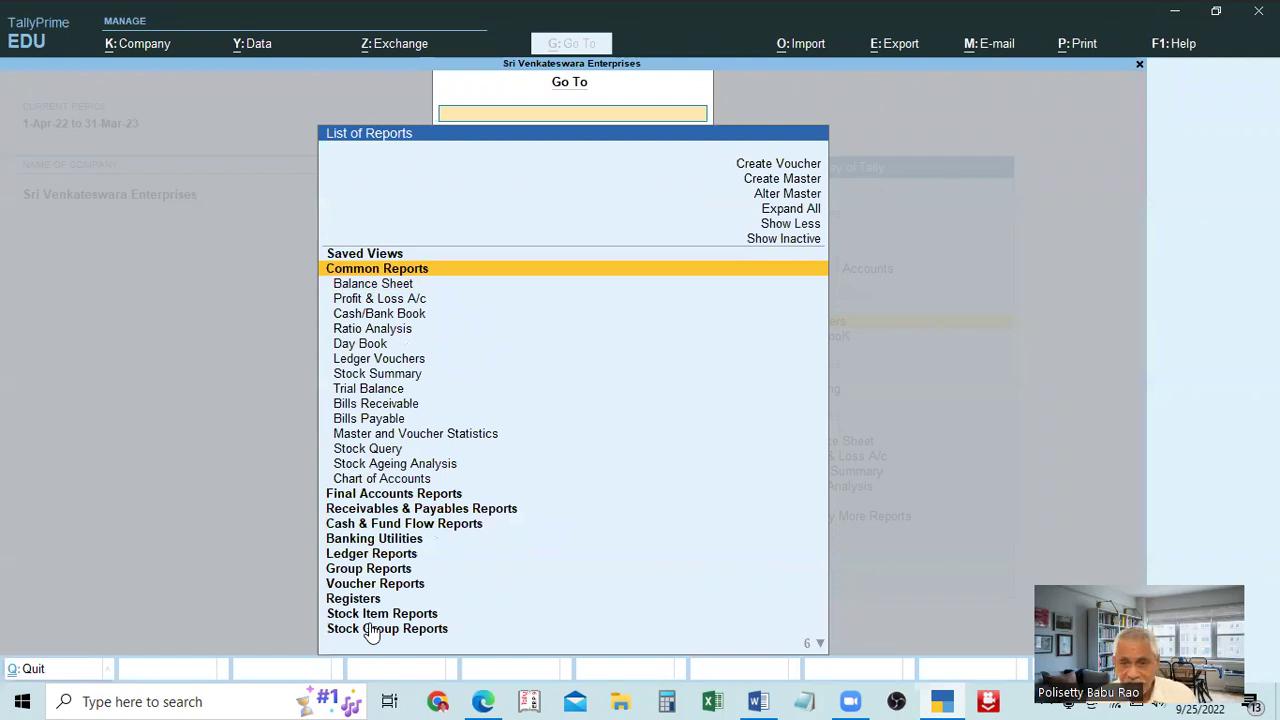
pyautogui.click(788, 170)
pyautogui.click(788, 170)
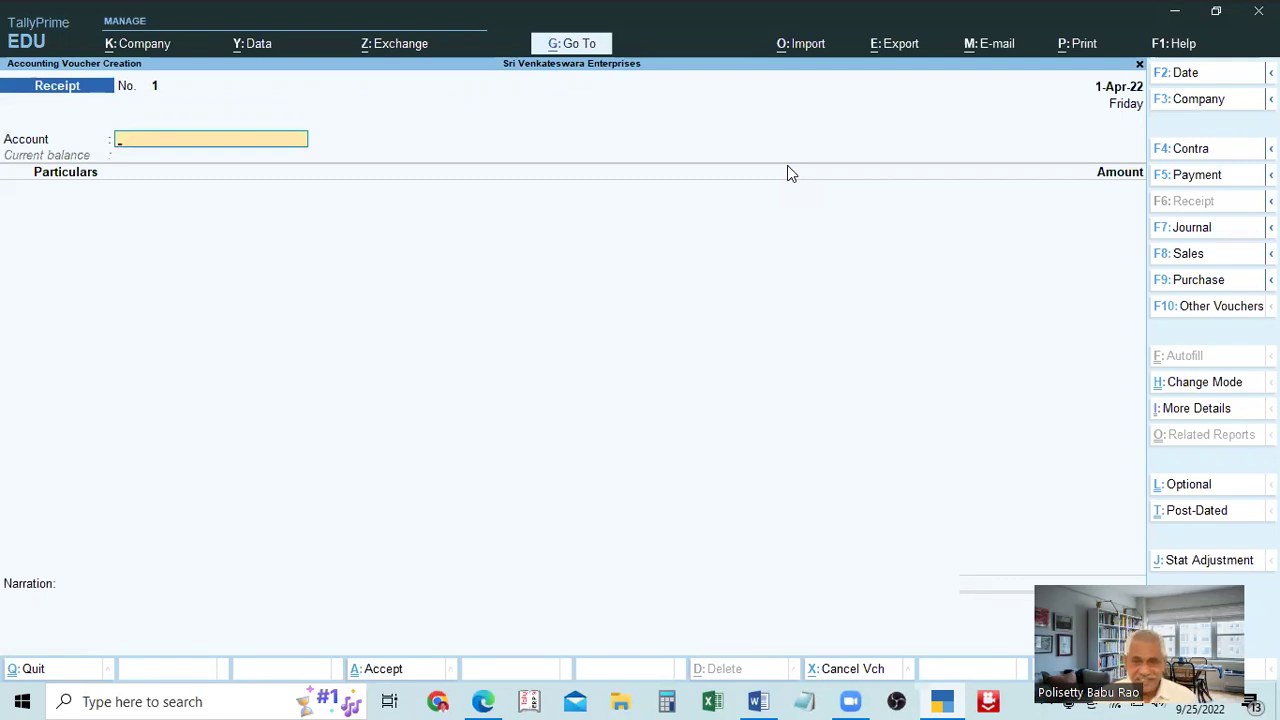
# Quit the Receipt voucher and start a new one from Vouchers on the Gateway
pyautogui.press('Escape')
pyautogui.press('Escape')
pyautogui.press('Escape')
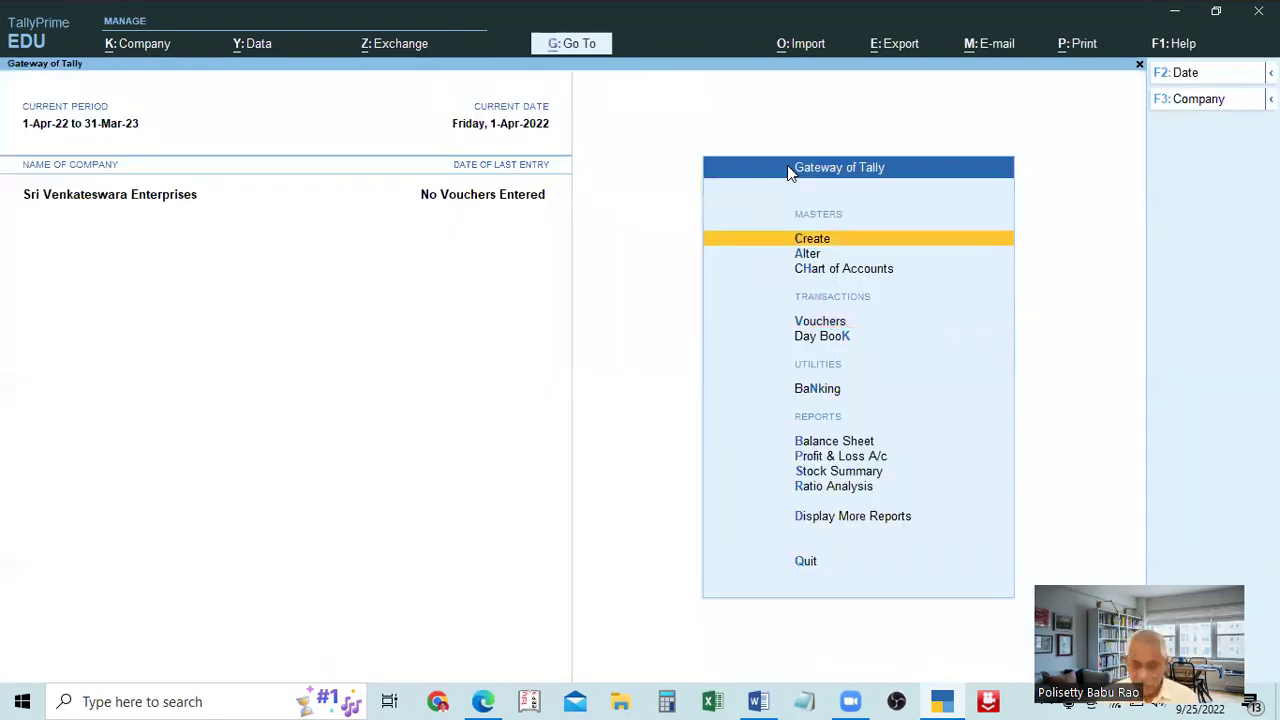
pyautogui.press('Down')
pyautogui.press('Down')
pyautogui.press('Down')
pyautogui.press('Return')
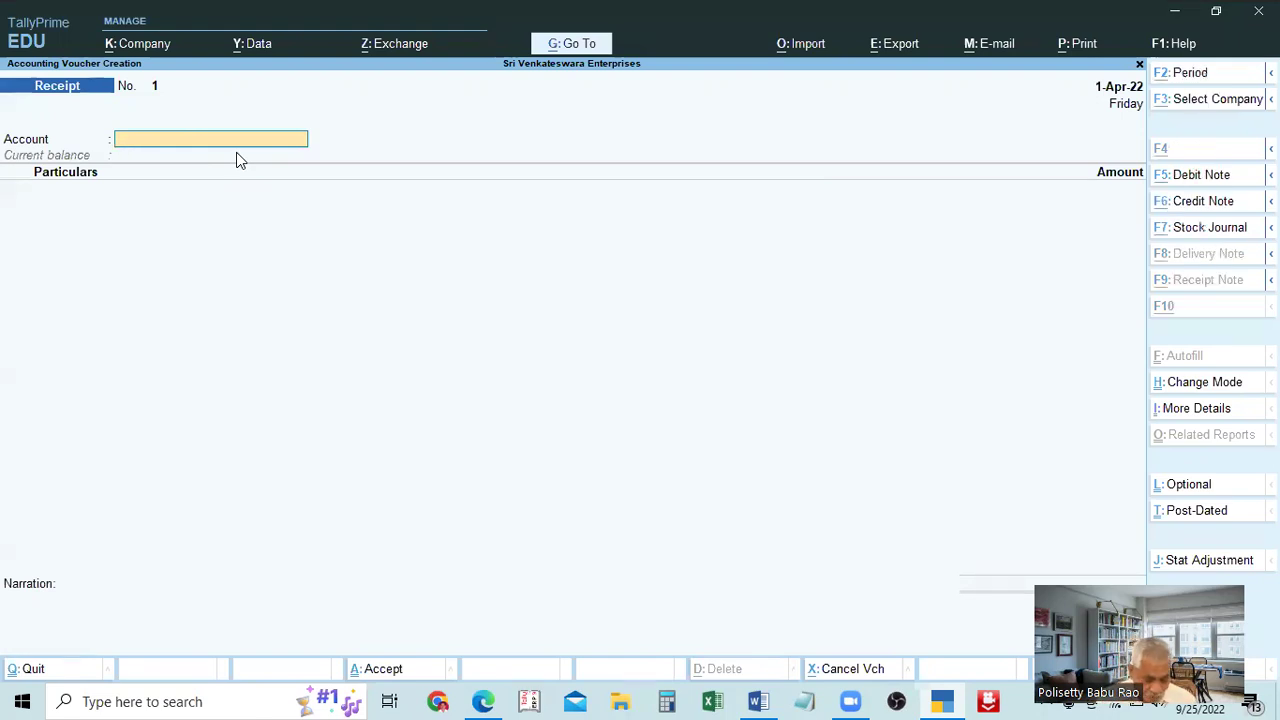
# Open Ledger Reports > Ledger Outstandings from the Go To list, revealing an empty ledger list
pyautogui.hotkey('alt', 'g')
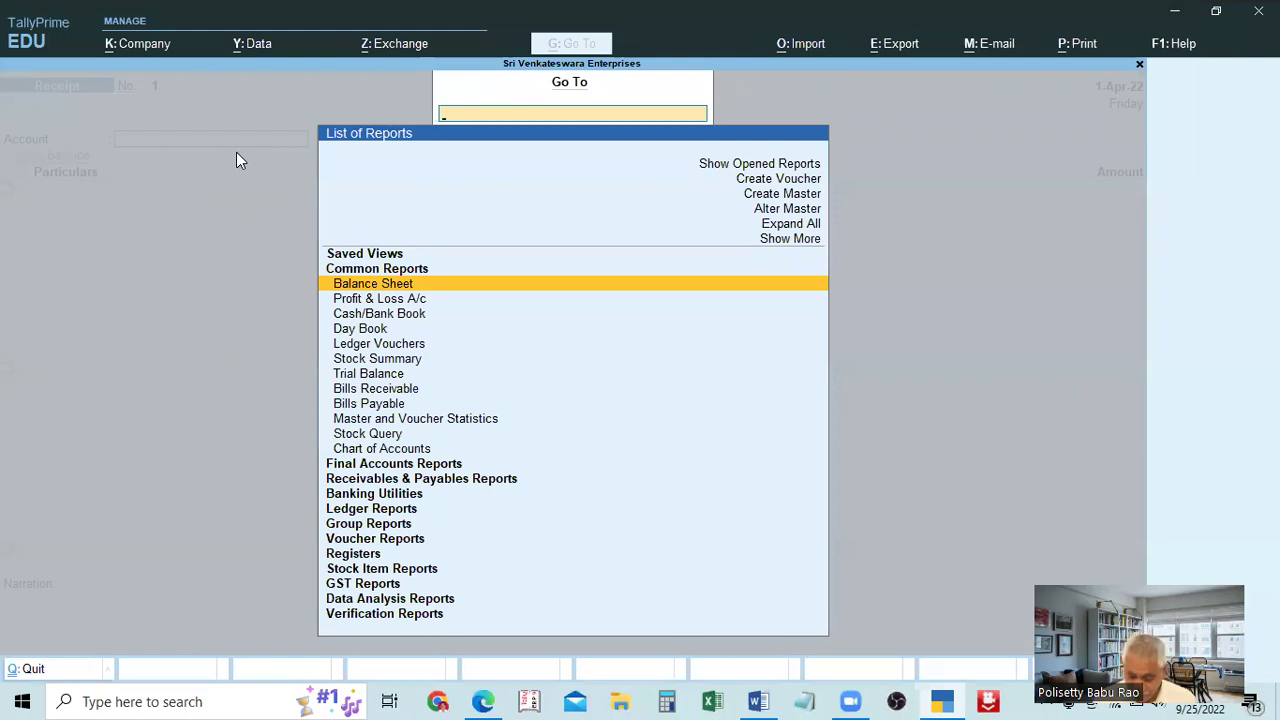
pyautogui.press('Down')
pyautogui.press('Down')
pyautogui.press('Down')
pyautogui.press('Down')
pyautogui.press('Down')
pyautogui.press('Down')
pyautogui.press('Down')
pyautogui.press('Down')
pyautogui.press('Down')
pyautogui.press('Down')
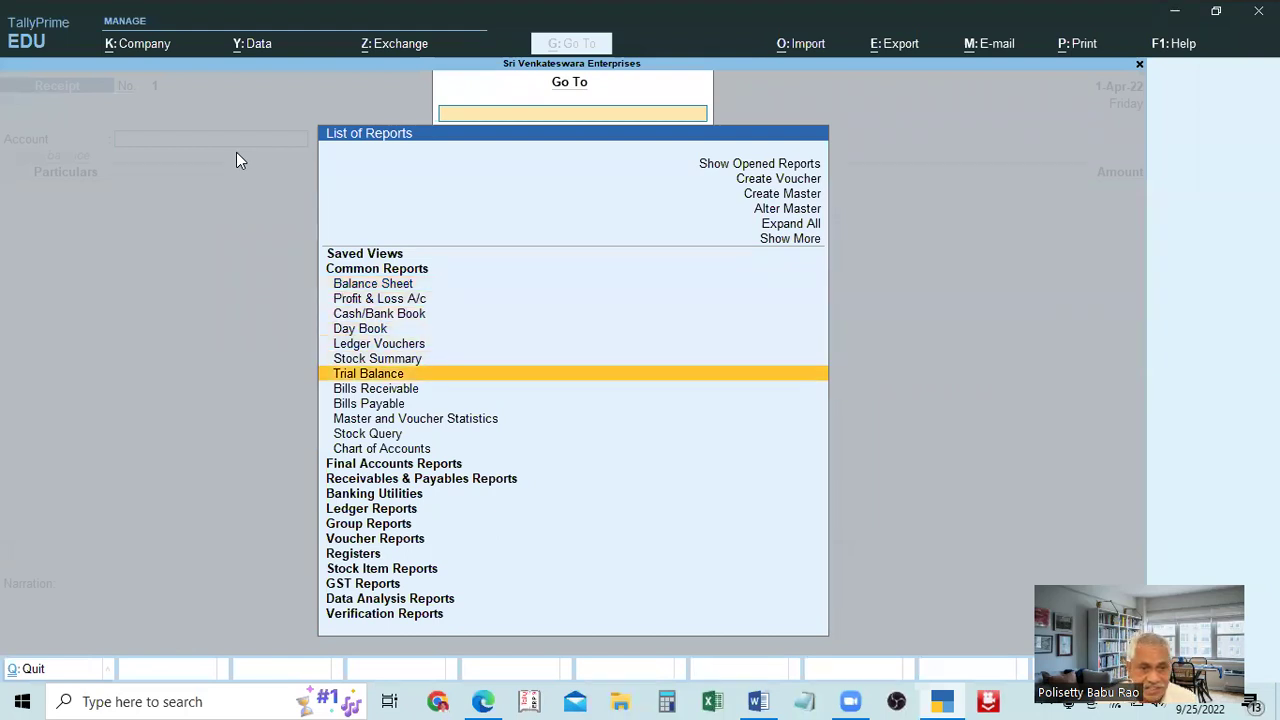
pyautogui.press('Down')
pyautogui.press('Down')
pyautogui.press('Down')
pyautogui.press('Down')
pyautogui.press('Down')
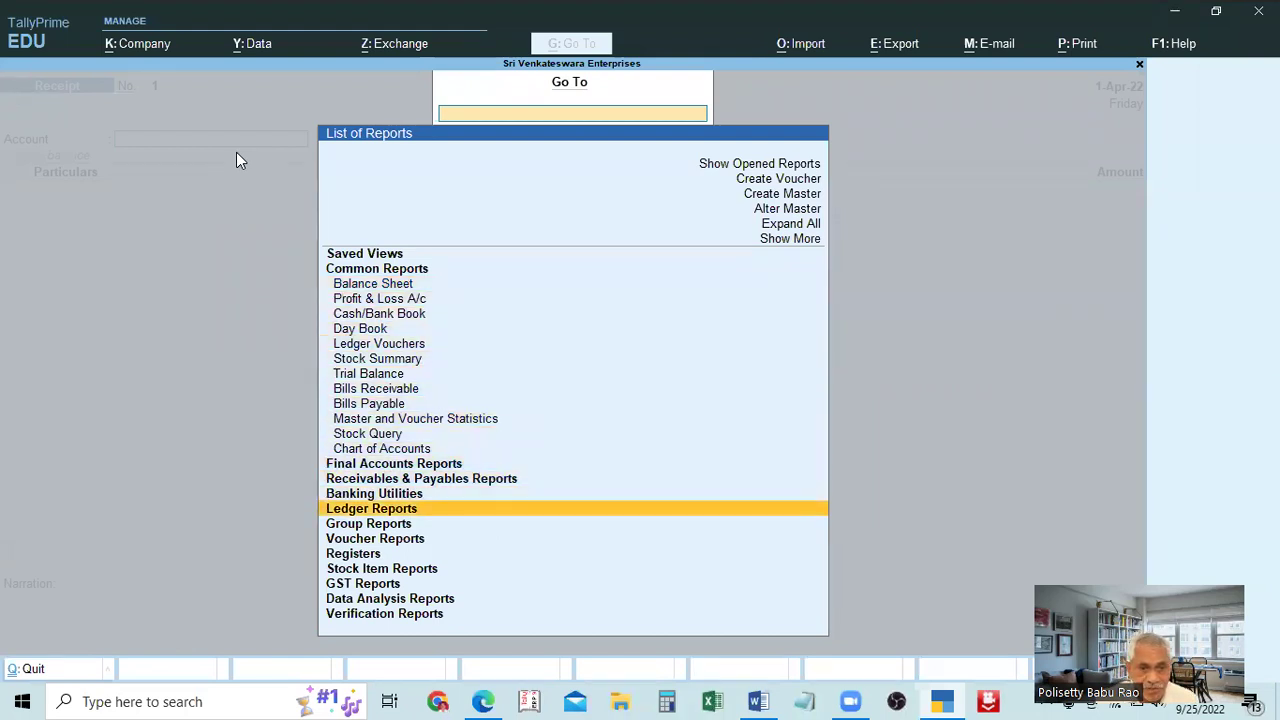
pyautogui.press('Return')
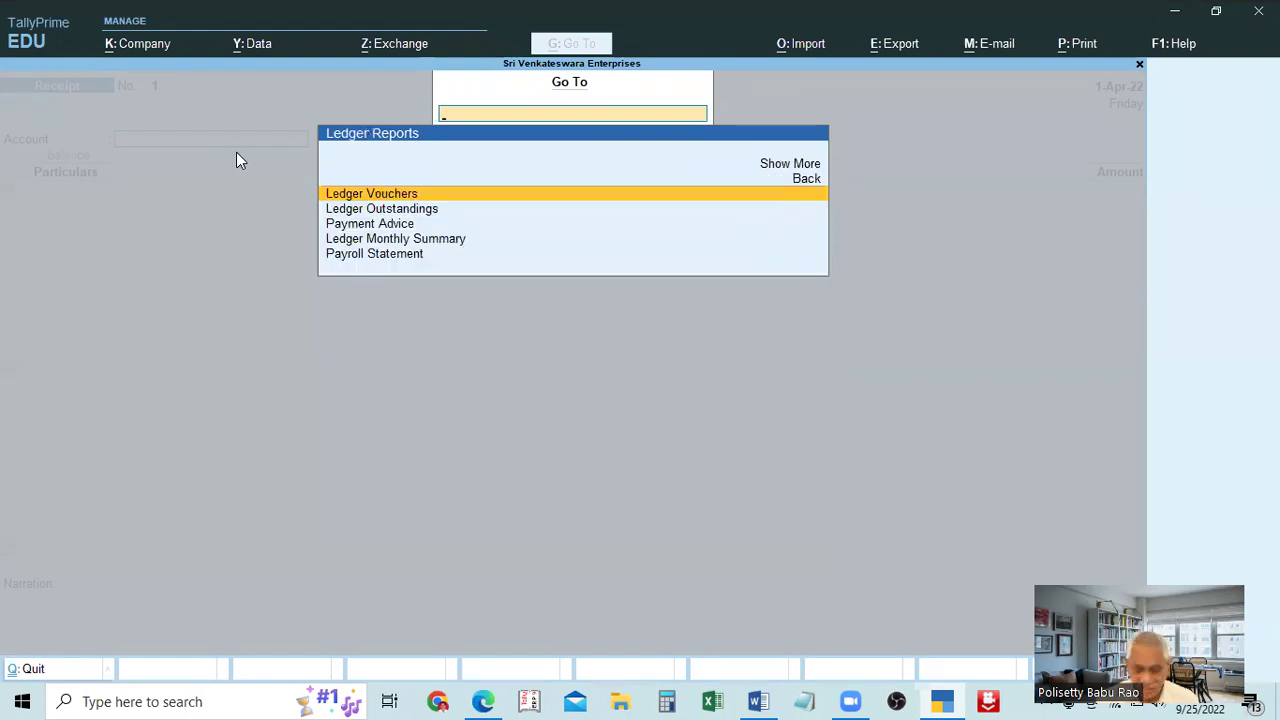
pyautogui.press('Down')
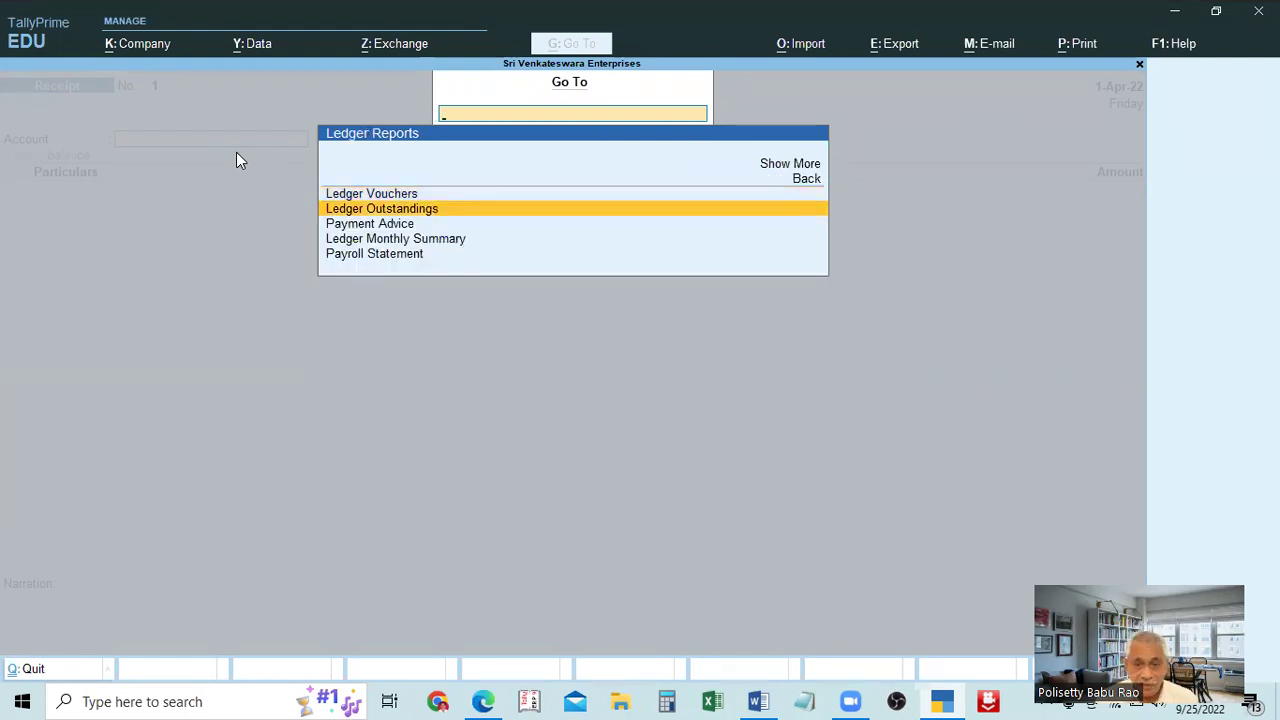
pyautogui.press('Return')
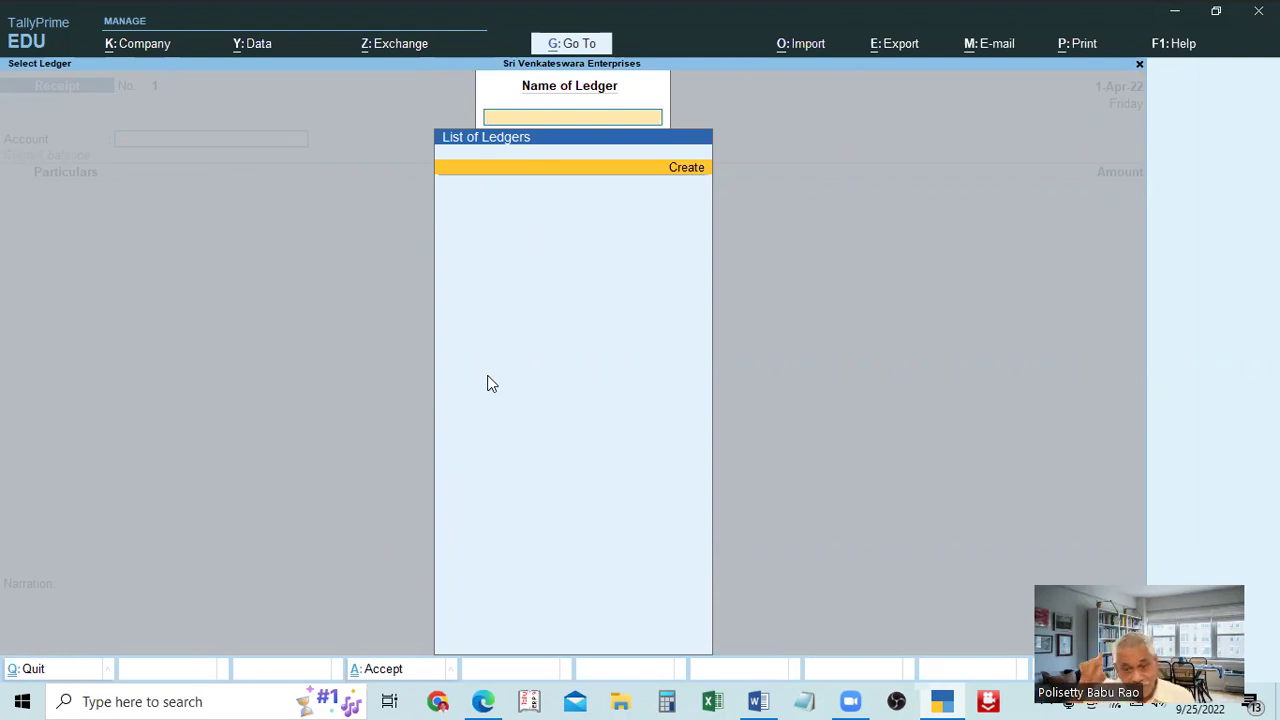
# Close the empty ledger list, then leave the Receipt voucher for the Gateway of Tally
pyautogui.press('Escape')
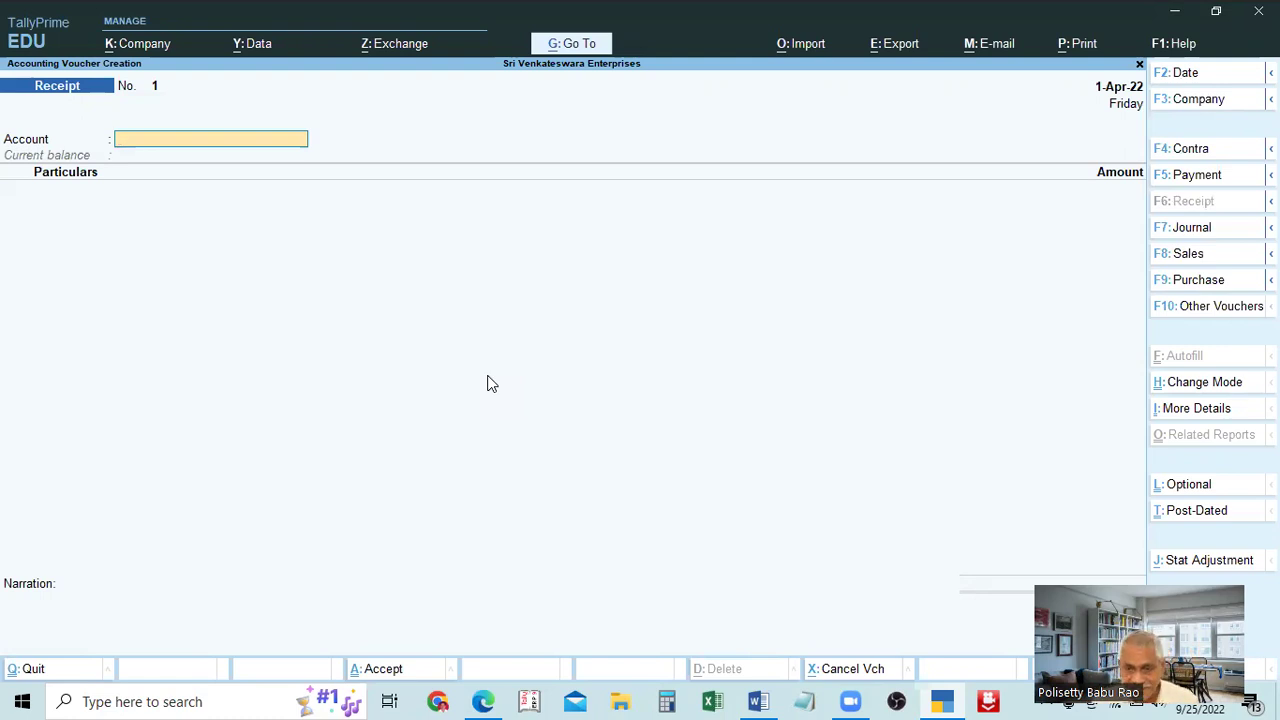
pyautogui.press('Escape')
# Back out of the Gateway of Tally to raise the Quit confirmation prompt
pyautogui.press('Escape')
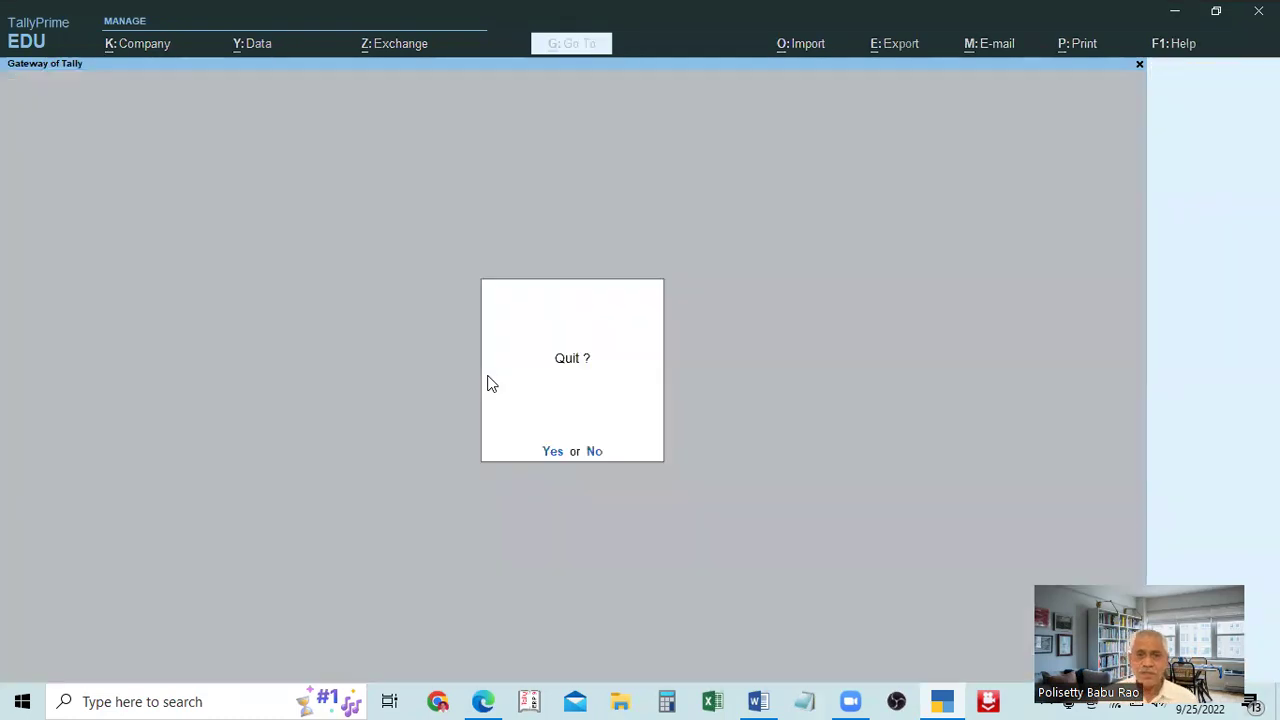
pyautogui.press('Escape')
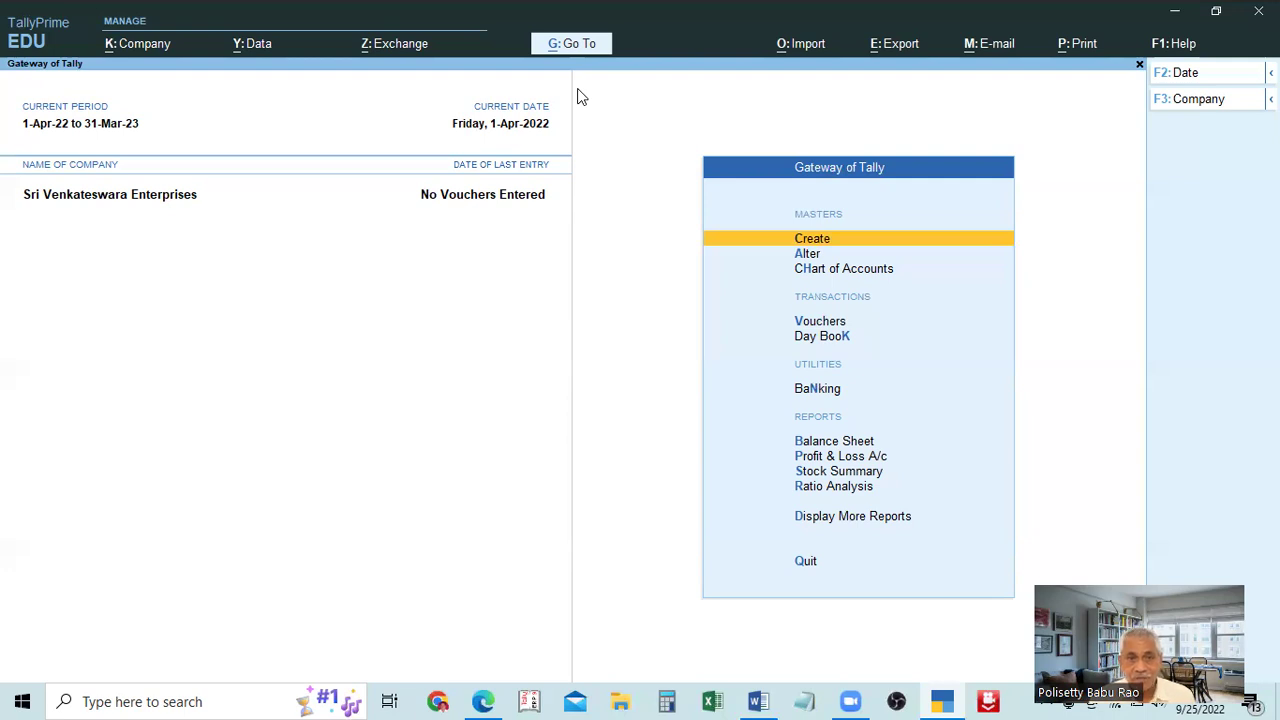
pyautogui.hotkey('alt', 'g')
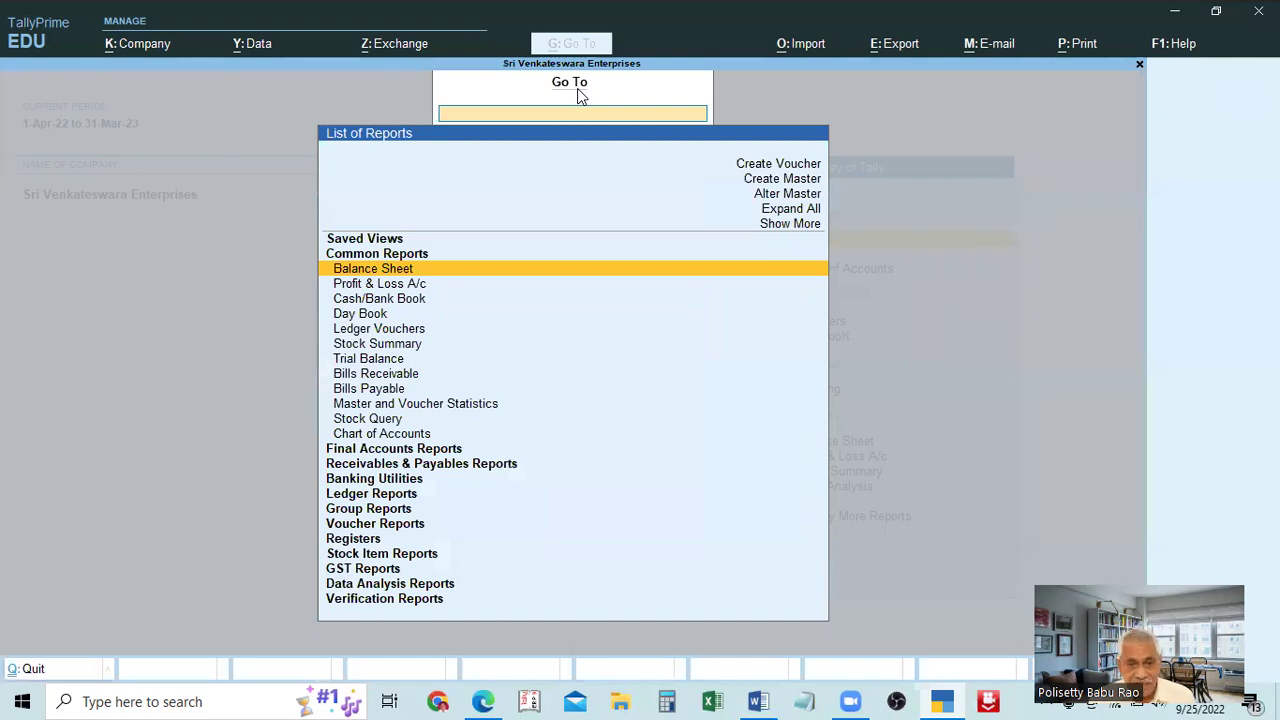
pyautogui.press('Escape')
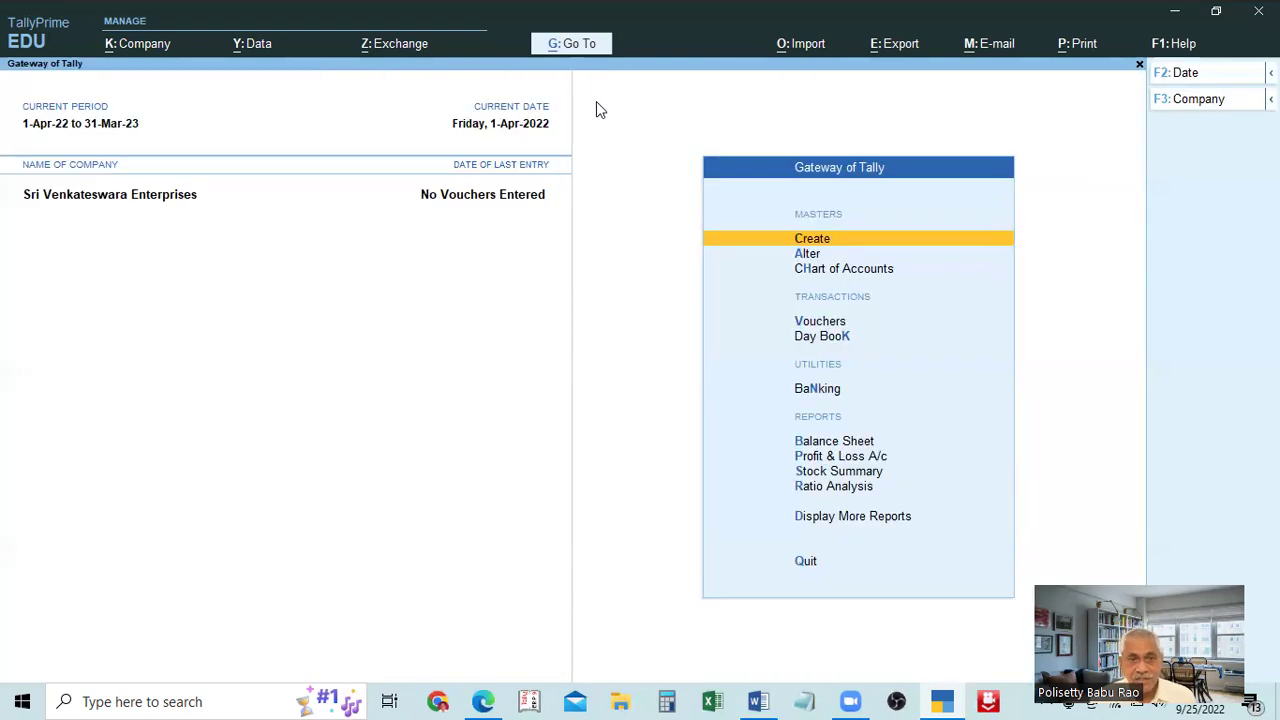
pyautogui.press('alt')
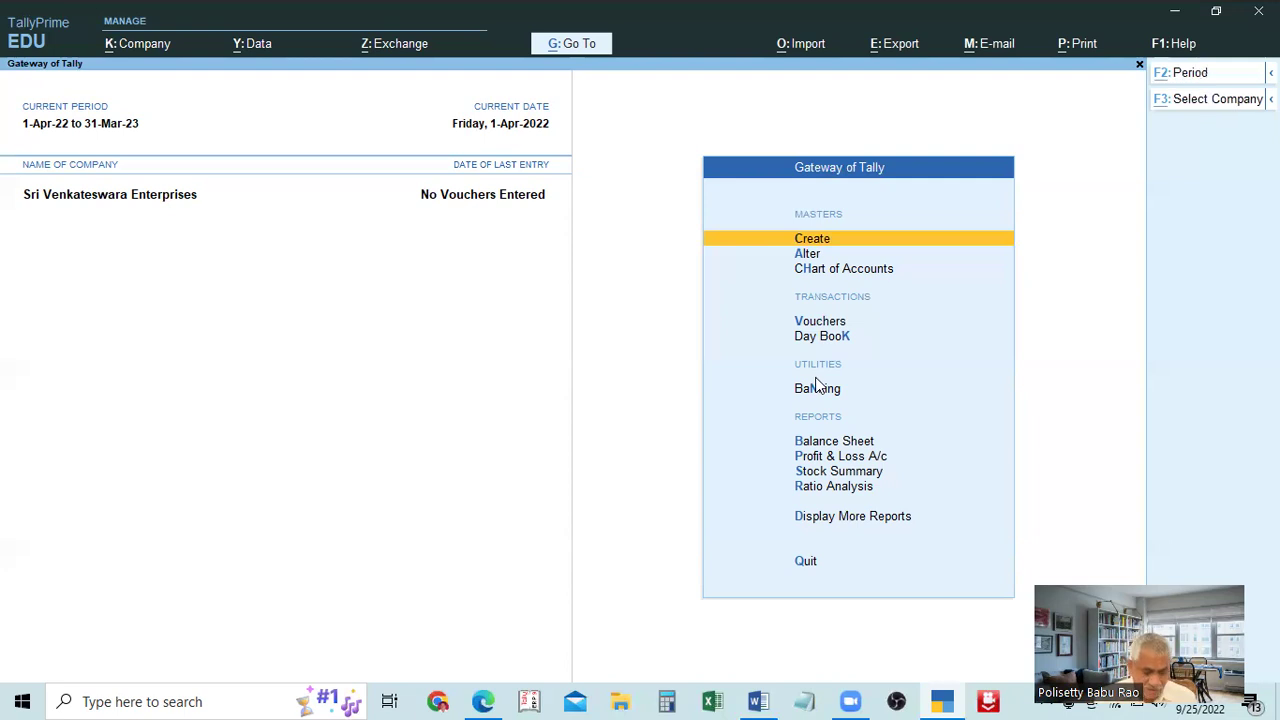
pyautogui.hotkey('alt', 'g')
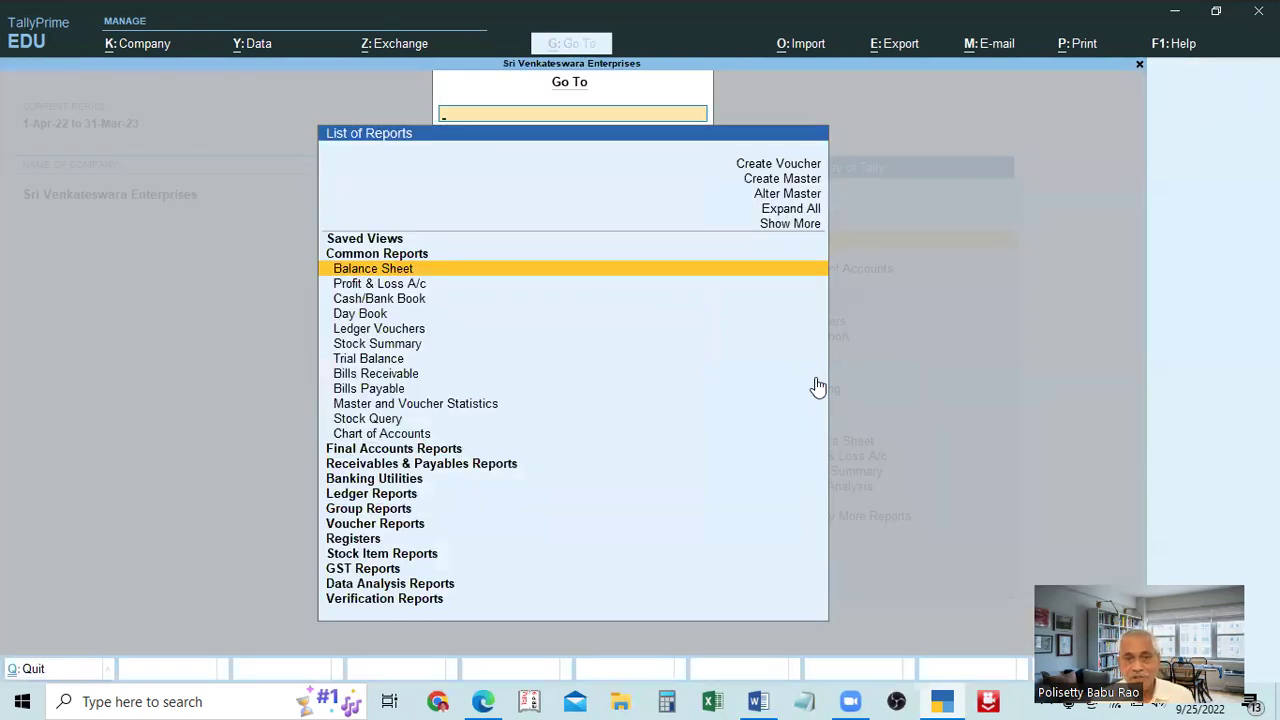
pyautogui.press('Escape')
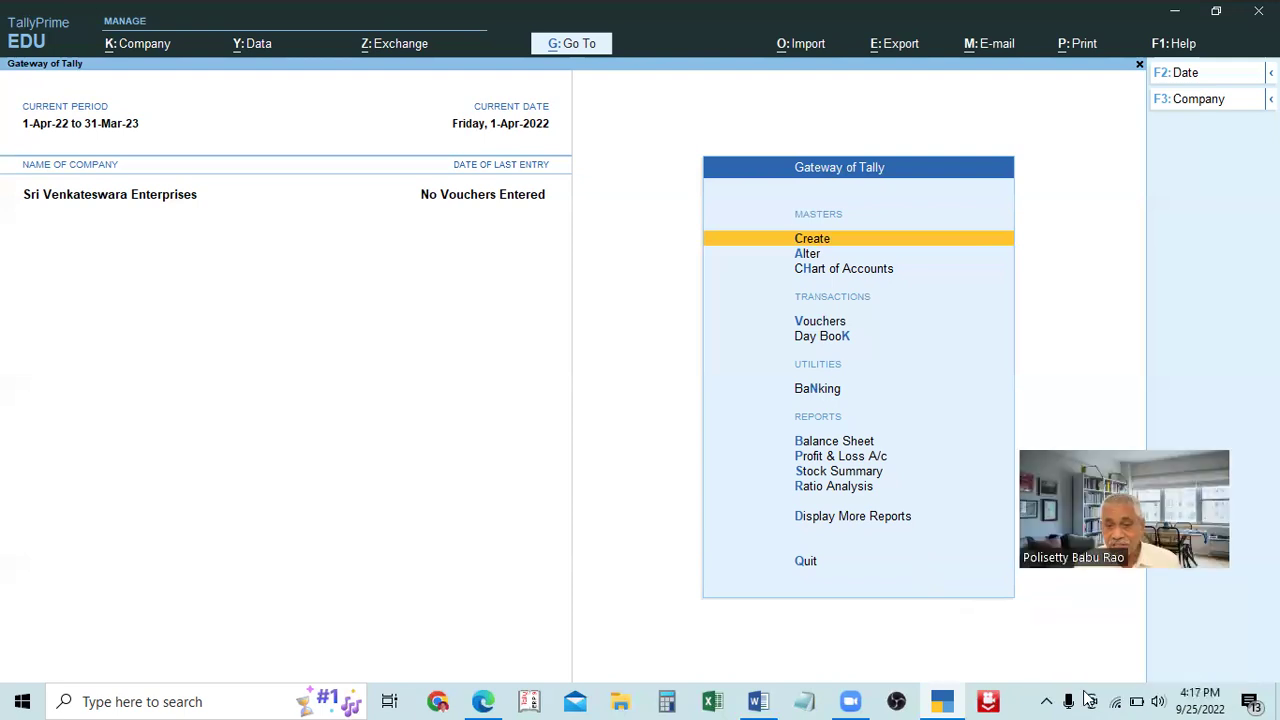
pyautogui.click(1088, 698)
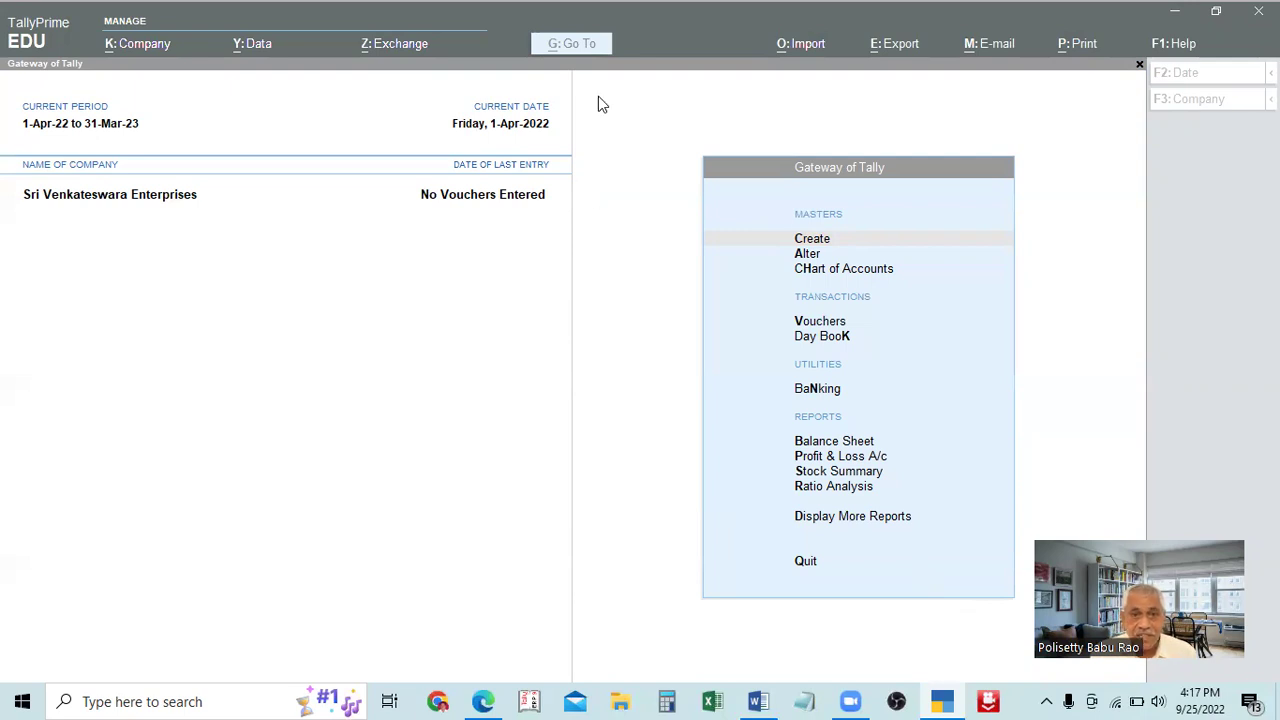
pyautogui.click(557, 334)
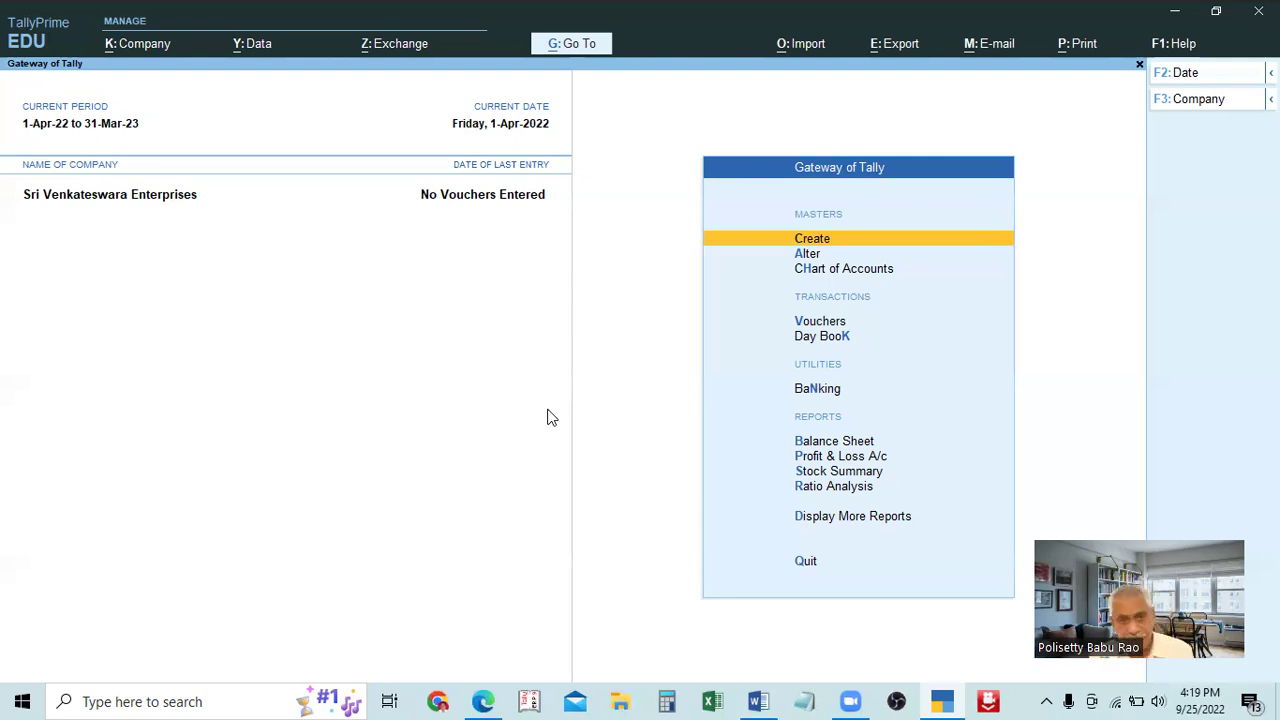
# Start a blank Receipt voucher No. 1 from Vouchers and overlay the Ctrl+G Switch To list
pyautogui.press('Down')
pyautogui.press('Down')
pyautogui.press('Down')
pyautogui.press('Down')
pyautogui.press('Down')
pyautogui.press('Down')
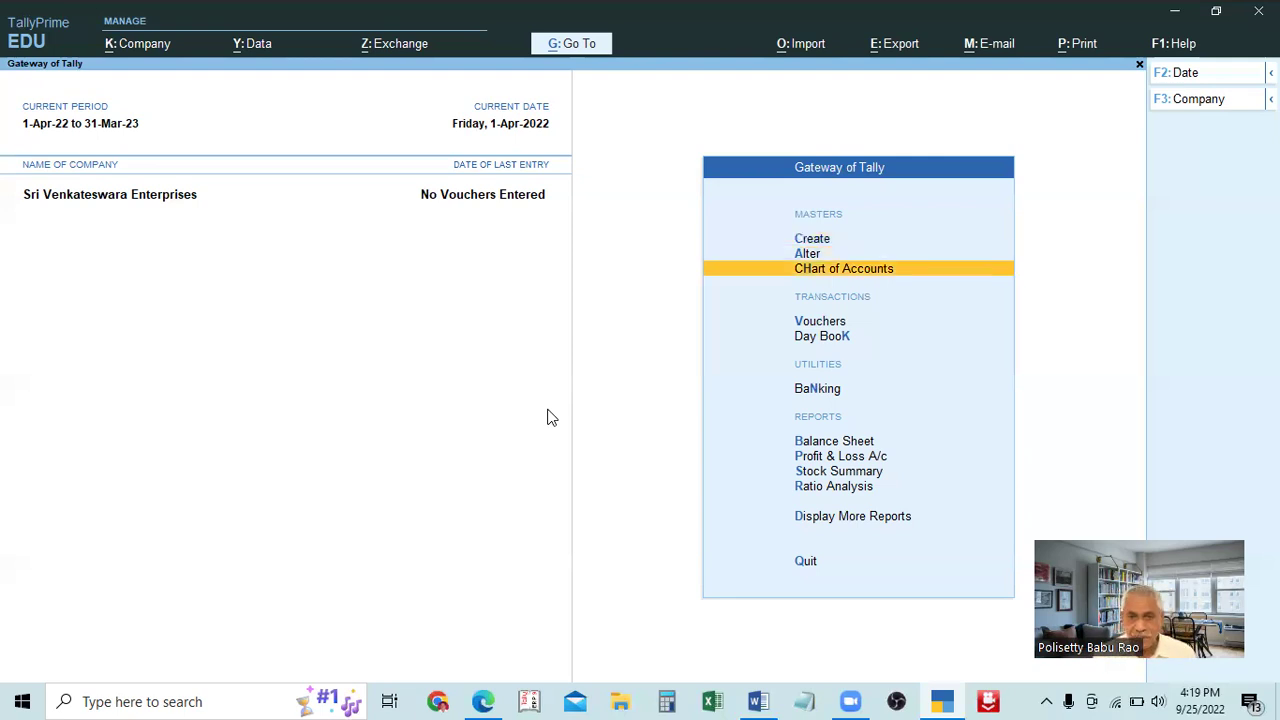
pyautogui.press('Up')
pyautogui.press('Up')
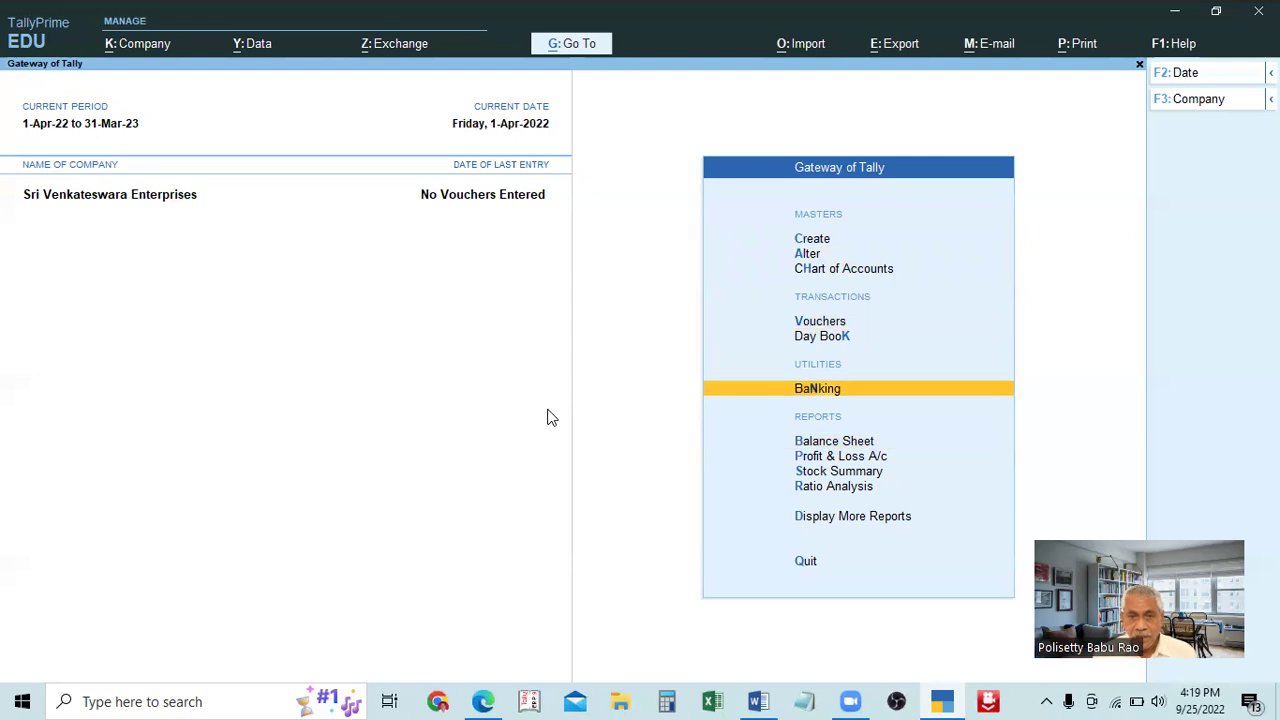
pyautogui.press('Return')
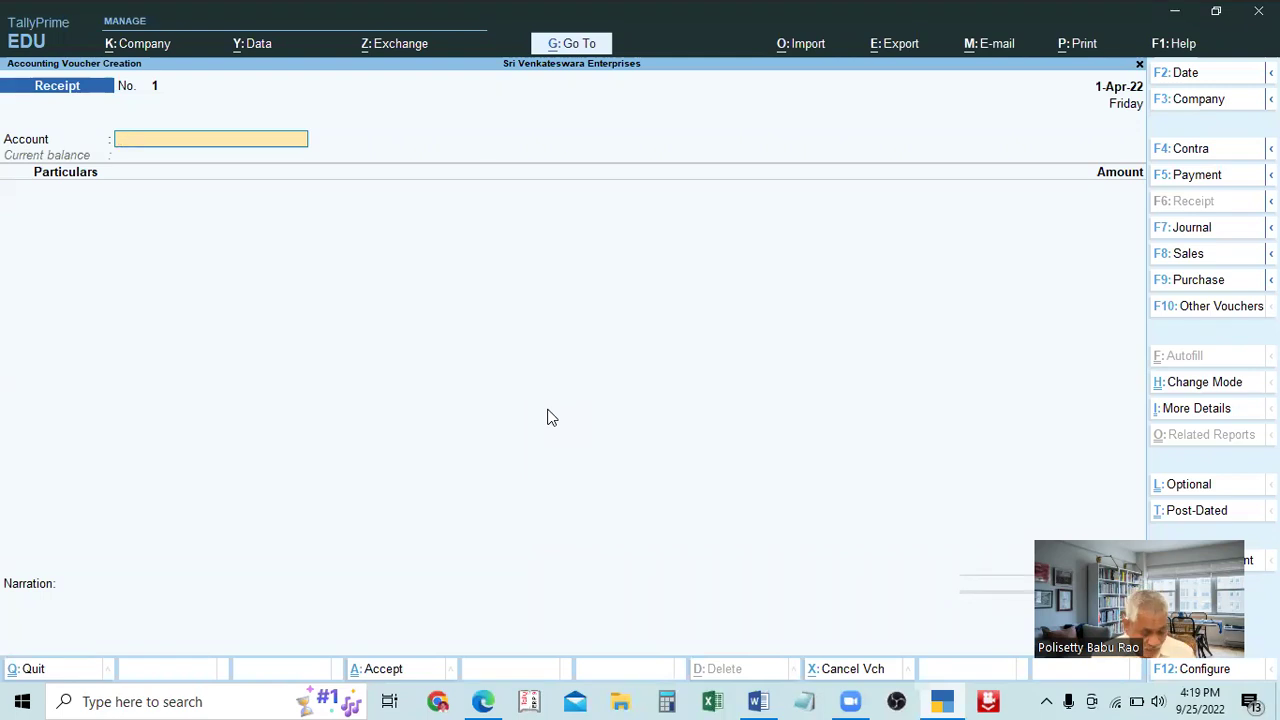
pyautogui.press('ctrl')
pyautogui.hotkey('ctrl', 'g')
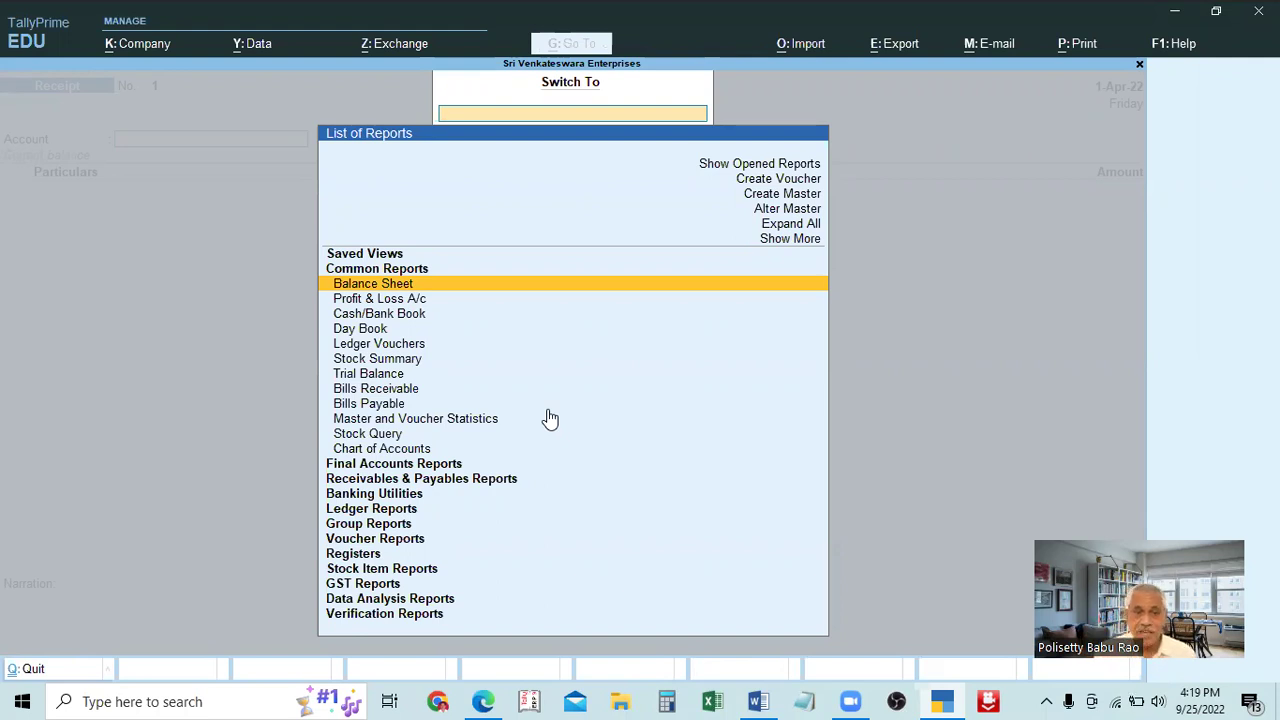
# Close the Switch To list of reports without switching to any report
pyautogui.press('Escape')
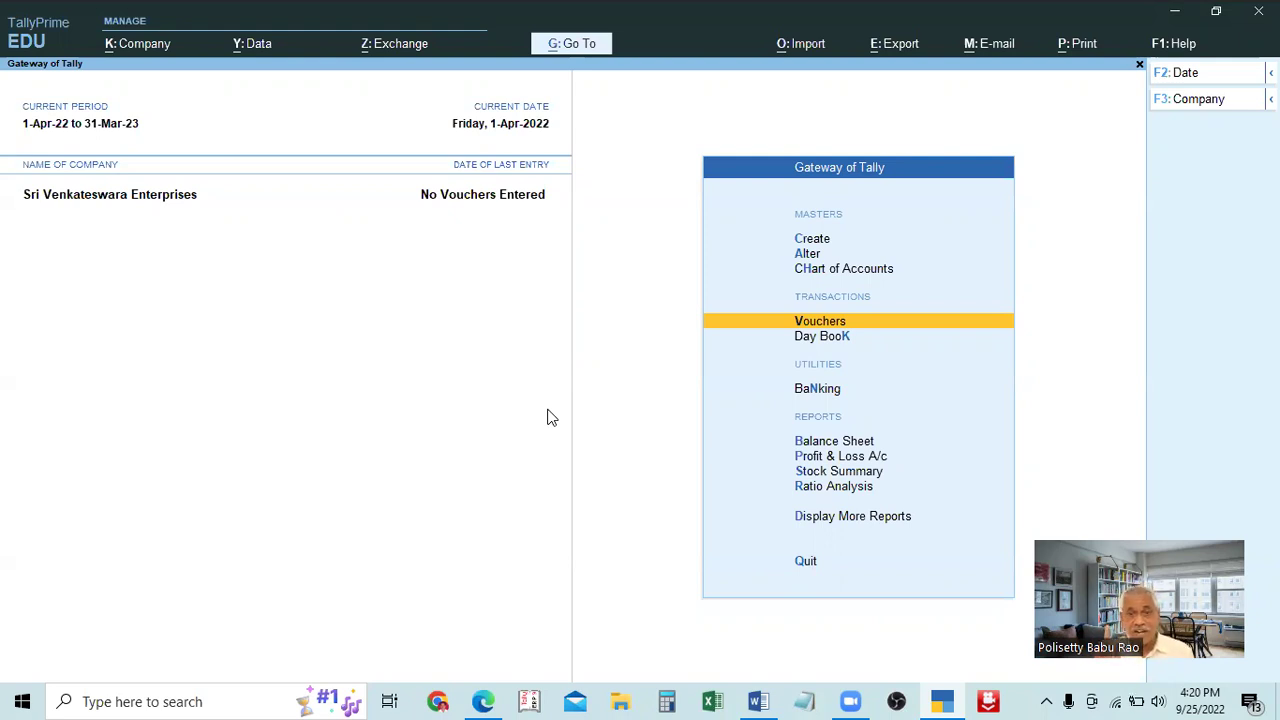
pyautogui.press('Return')
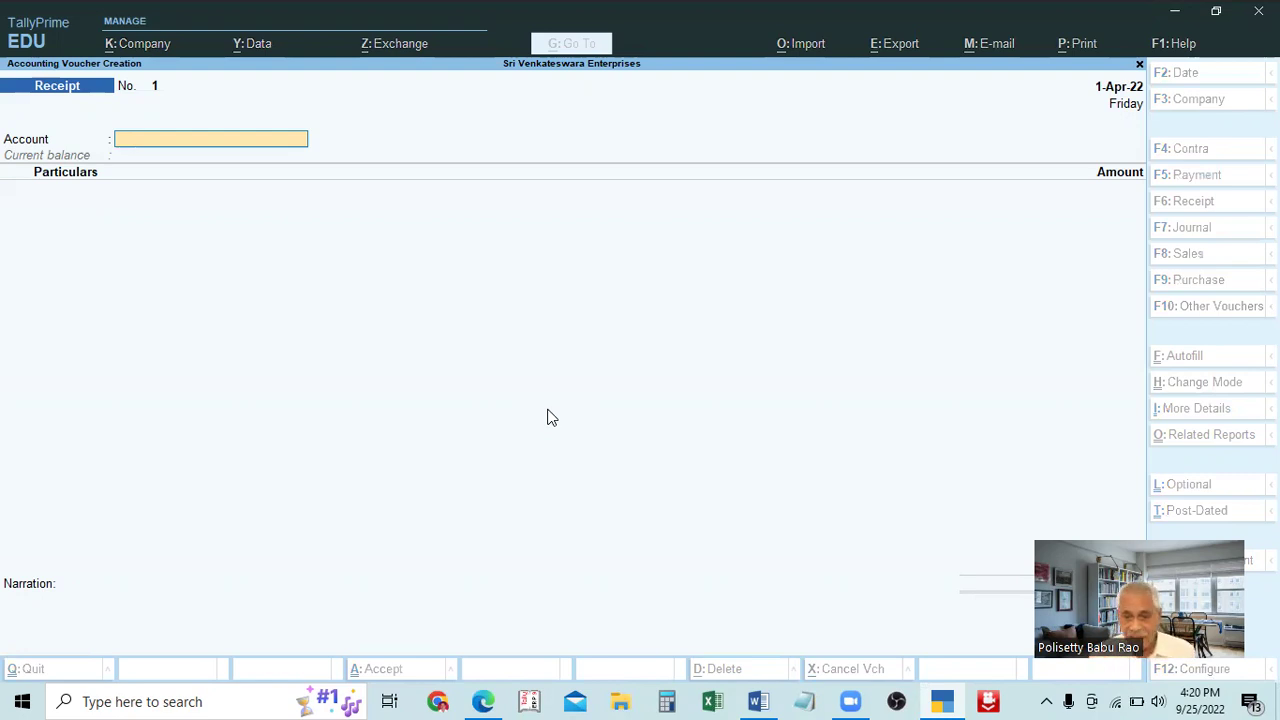
pyautogui.press('Escape')
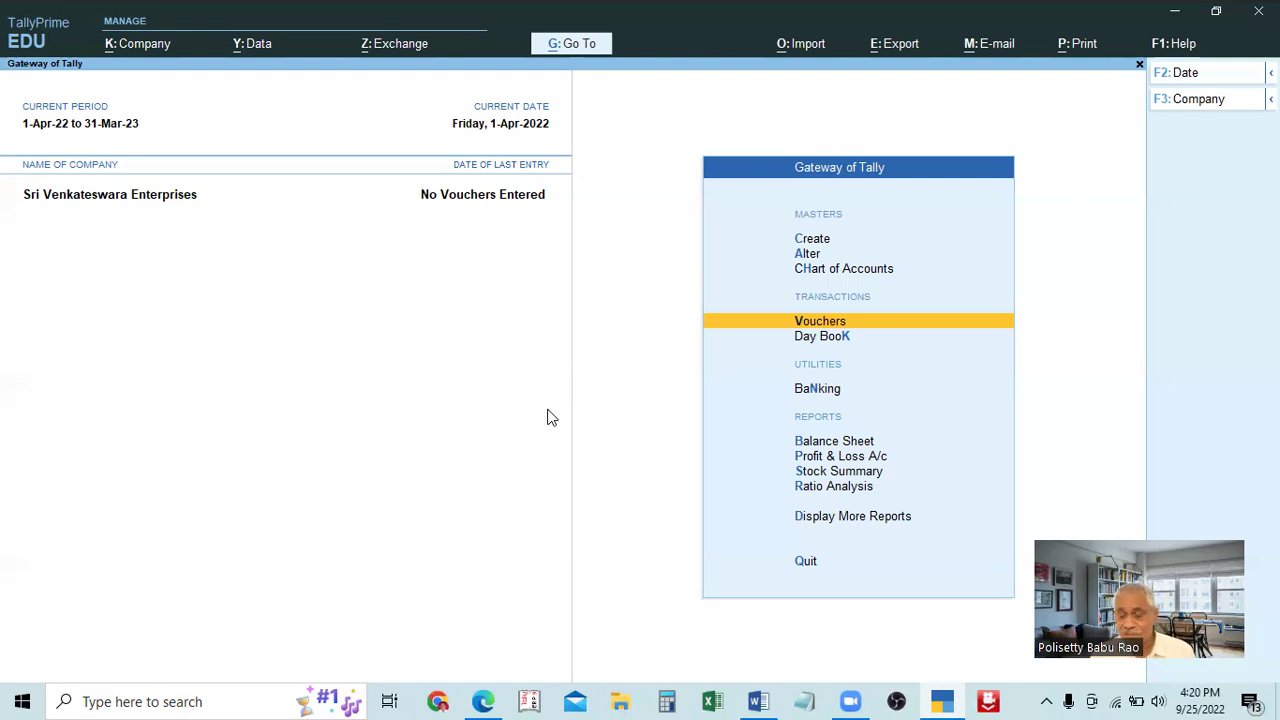
pyautogui.press('Escape')
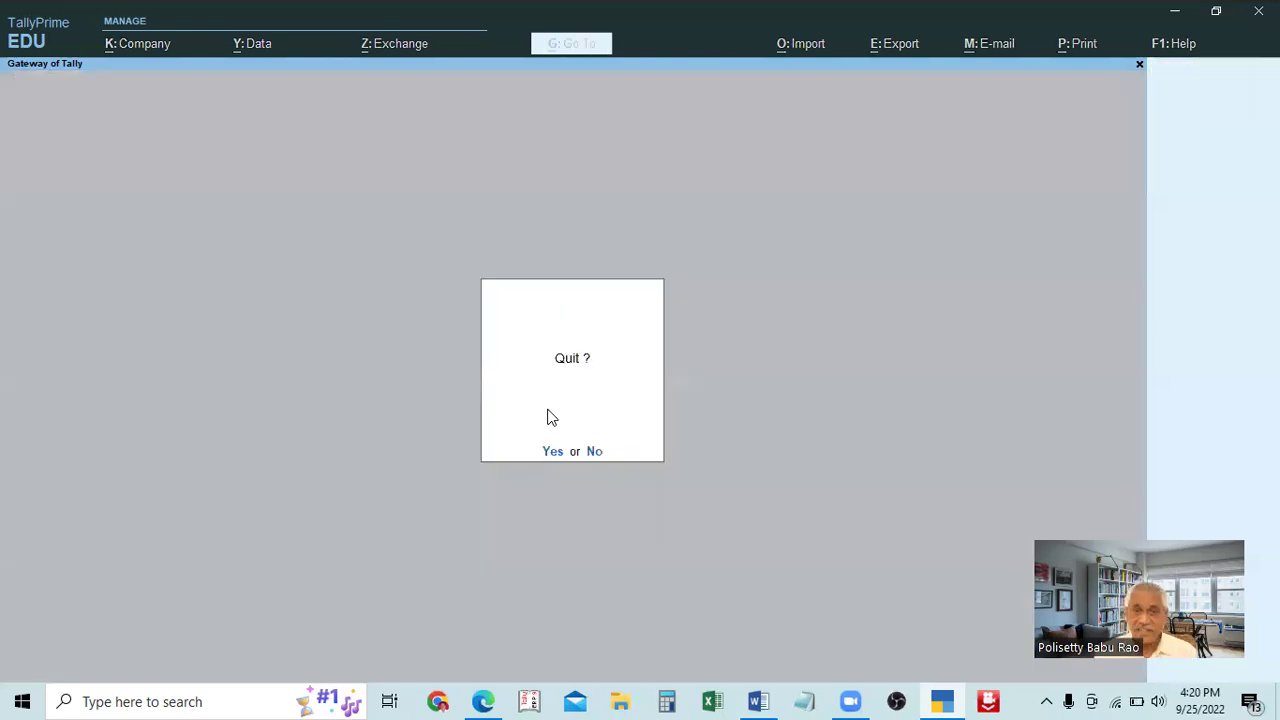
pyautogui.press('Escape')
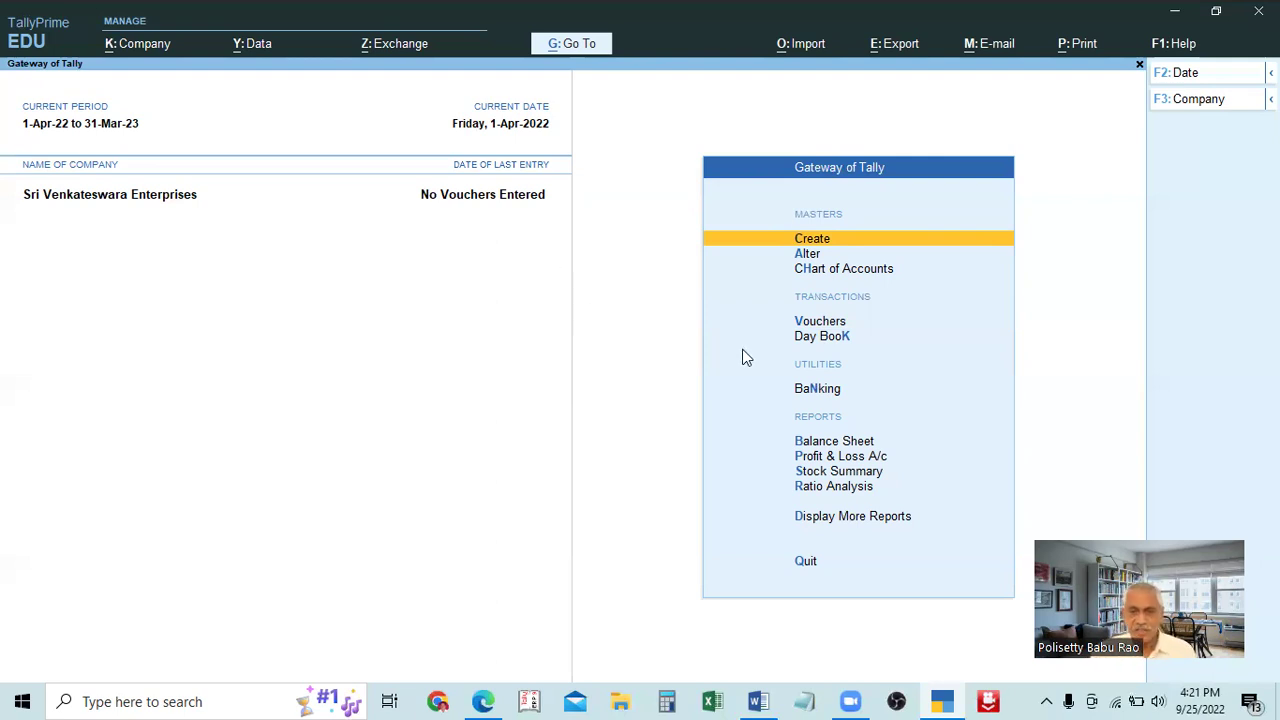
pyautogui.press('Down')
pyautogui.press('Down')
pyautogui.press('Down')
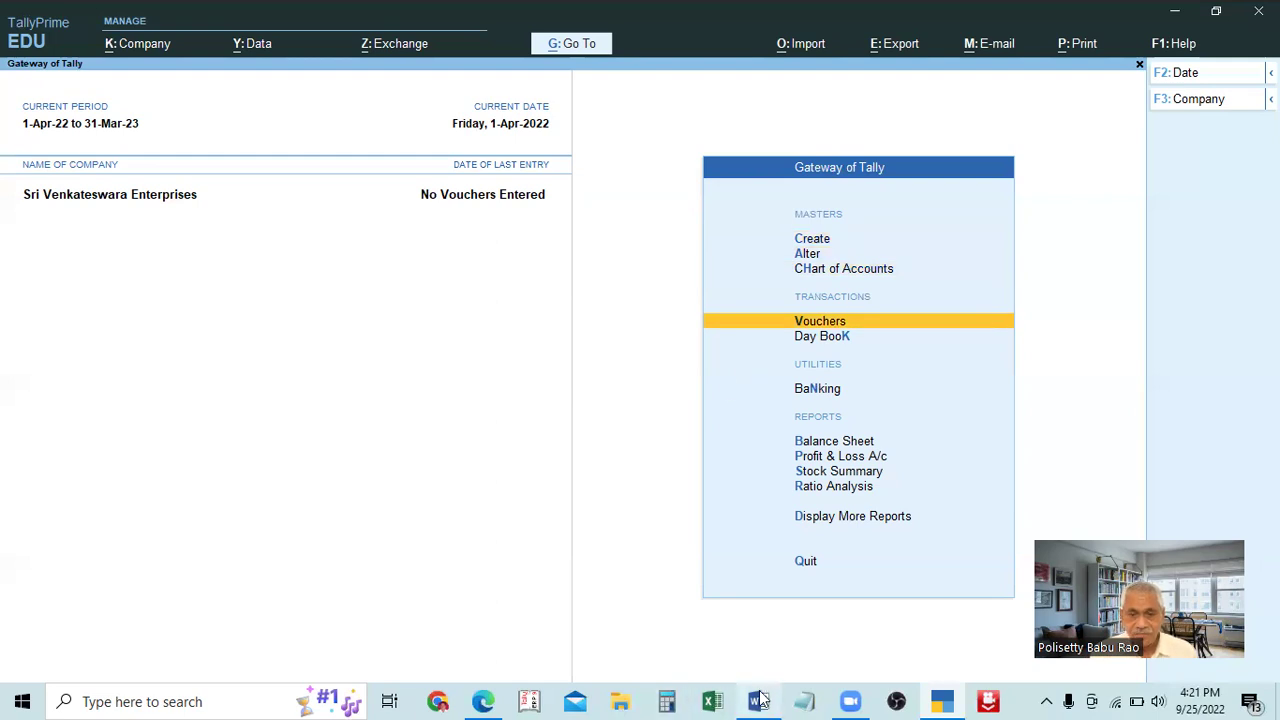
# Show the TALLY PRIME FULL SUBJECT notes in Word at topic 19, Go To (ALT+G) and Switch To (CTRL+G)
pyautogui.click(766, 699)
pyautogui.scroll(-2, 654, 591)
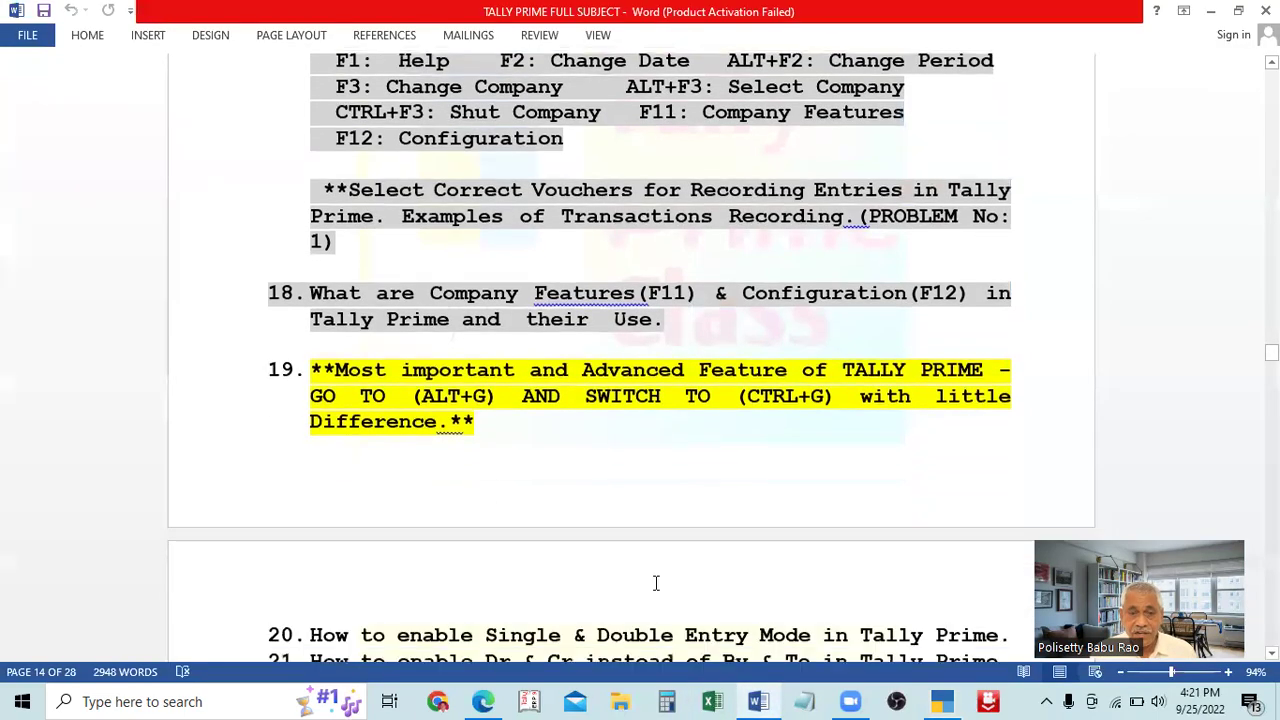
pyautogui.scroll(1, 655, 585)
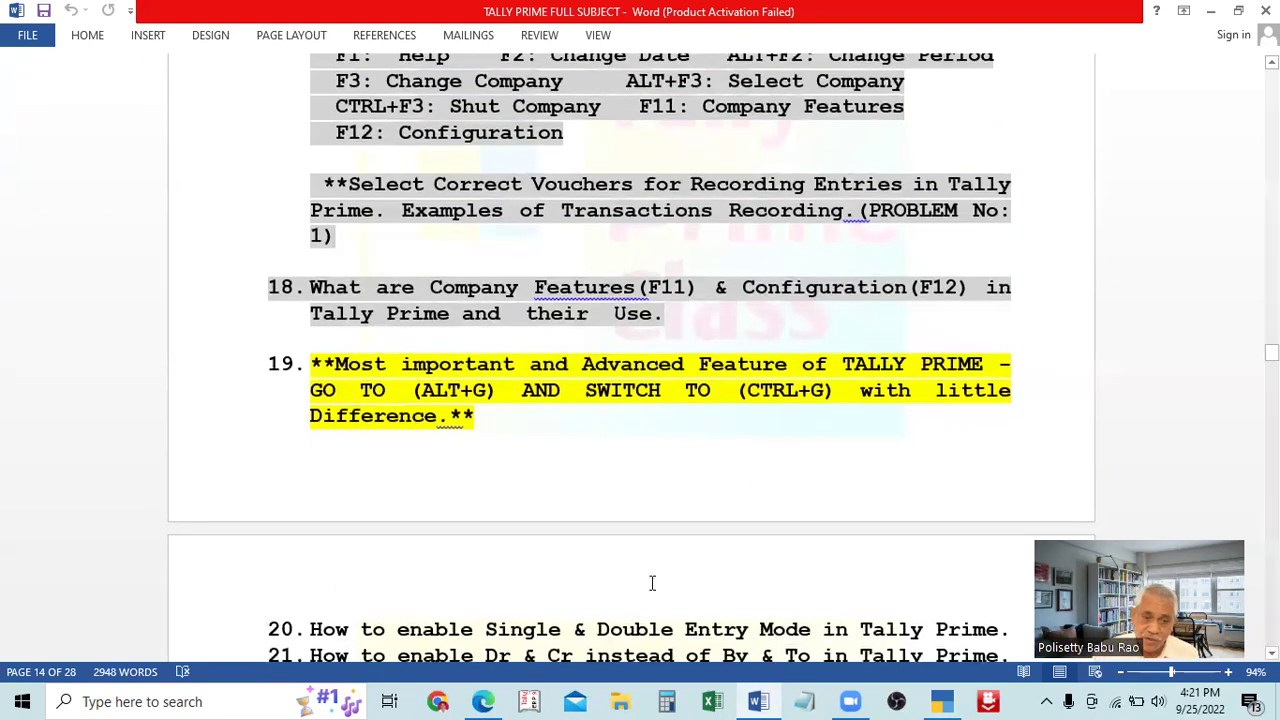
pyautogui.scroll(-1, 654, 590)
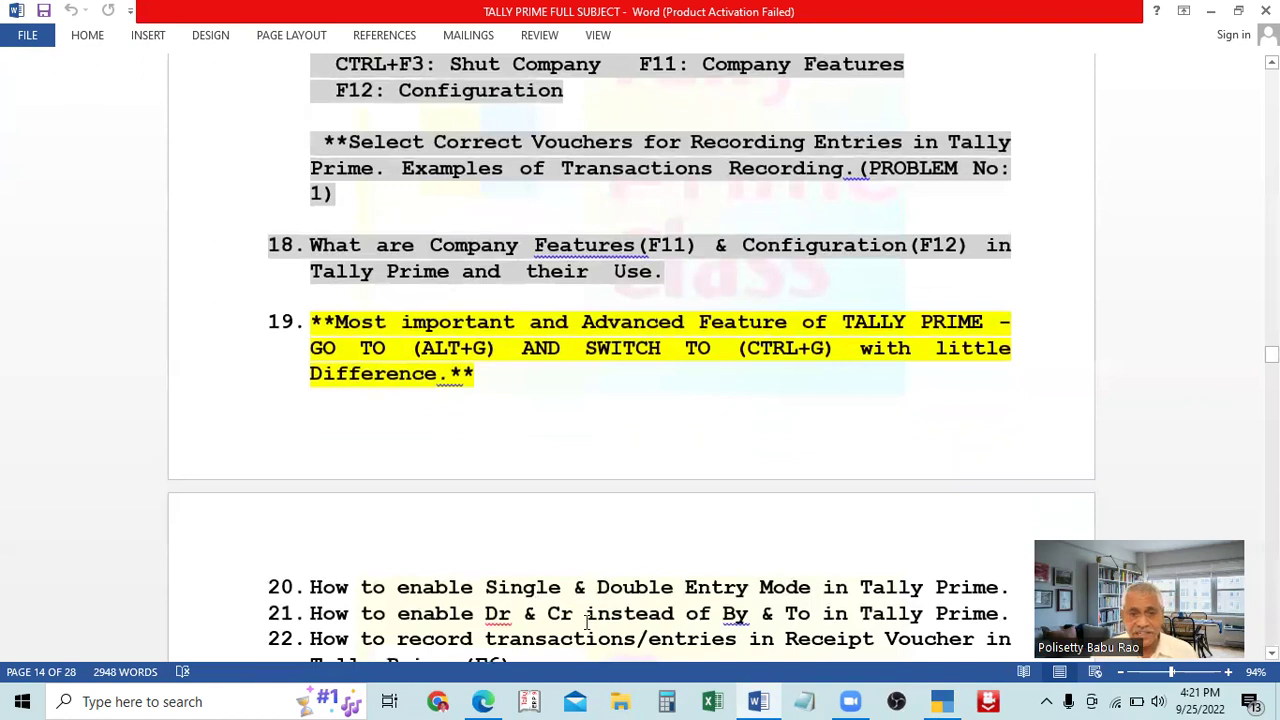
pyautogui.scroll(1, 740, 608)
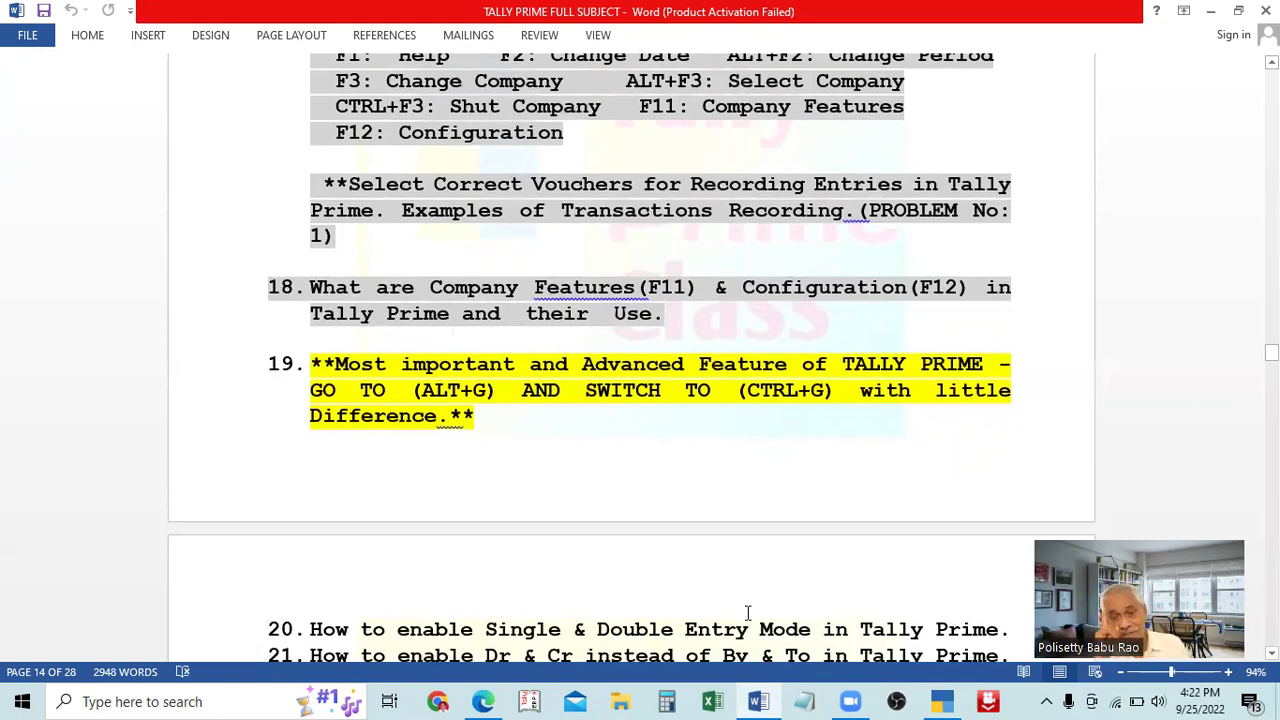
pyautogui.scroll(-1, 745, 612)
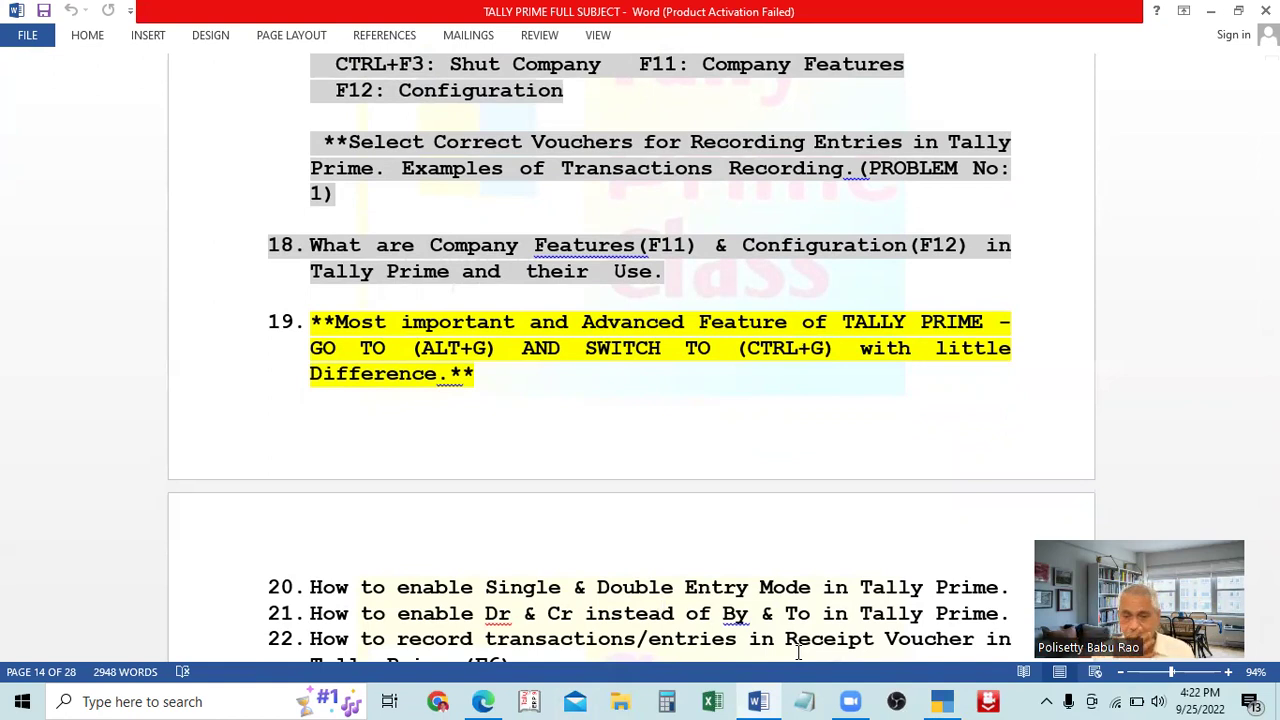
pyautogui.scroll(2, 837, 580)
pyautogui.scroll(-2, 830, 585)
pyautogui.scroll(-1, 820, 587)
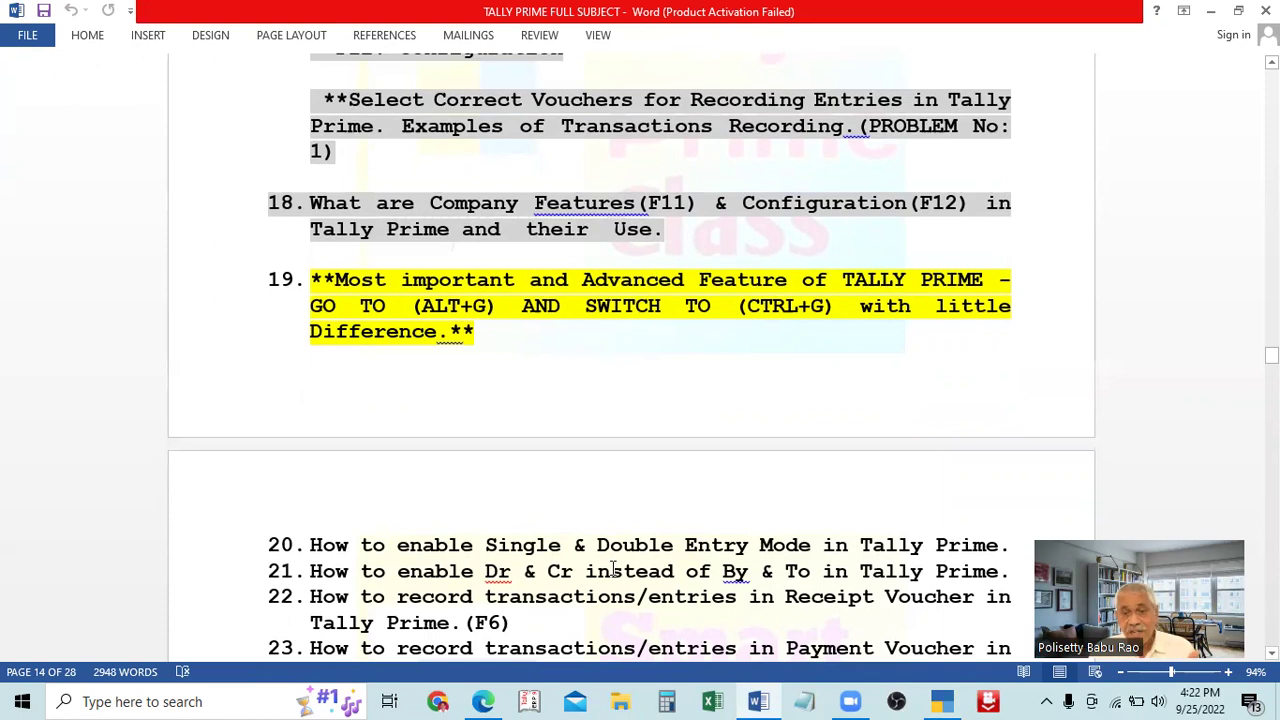
pyautogui.scroll(3, 615, 572)
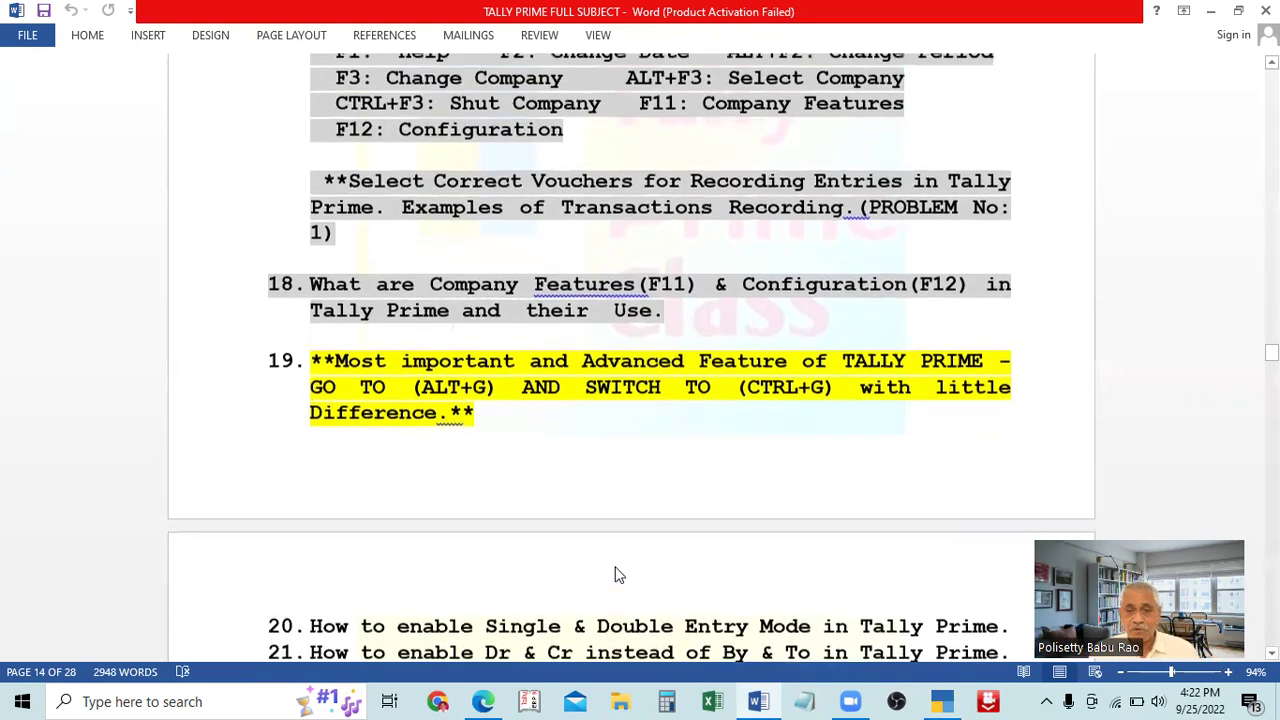
pyautogui.scroll(-1, 615, 574)
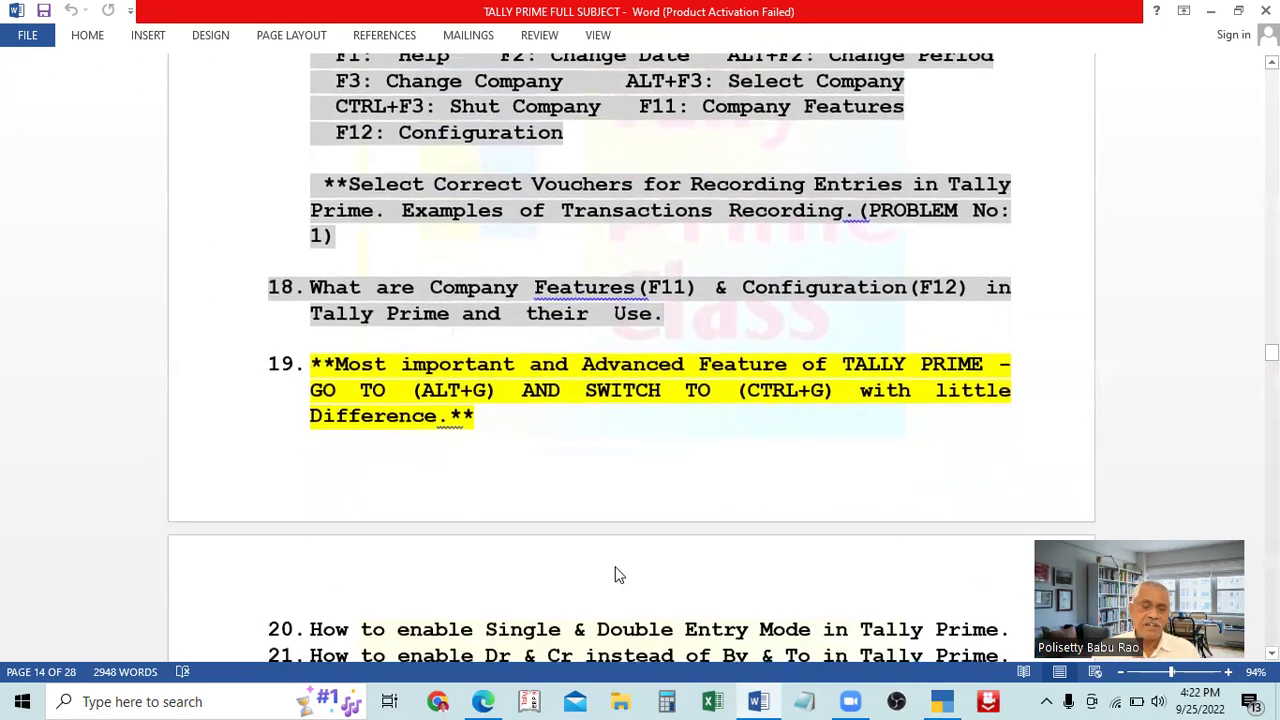
pyautogui.scroll(-1, 618, 575)
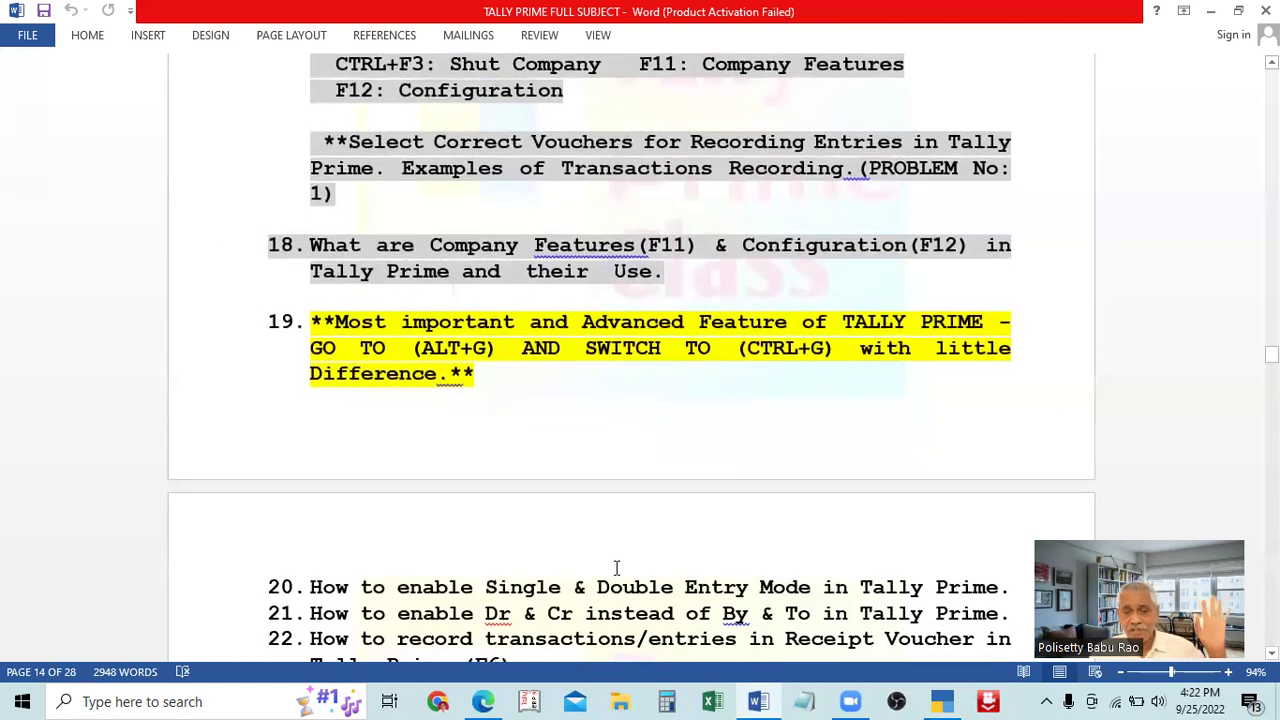
pyautogui.scroll(4, 616, 568)
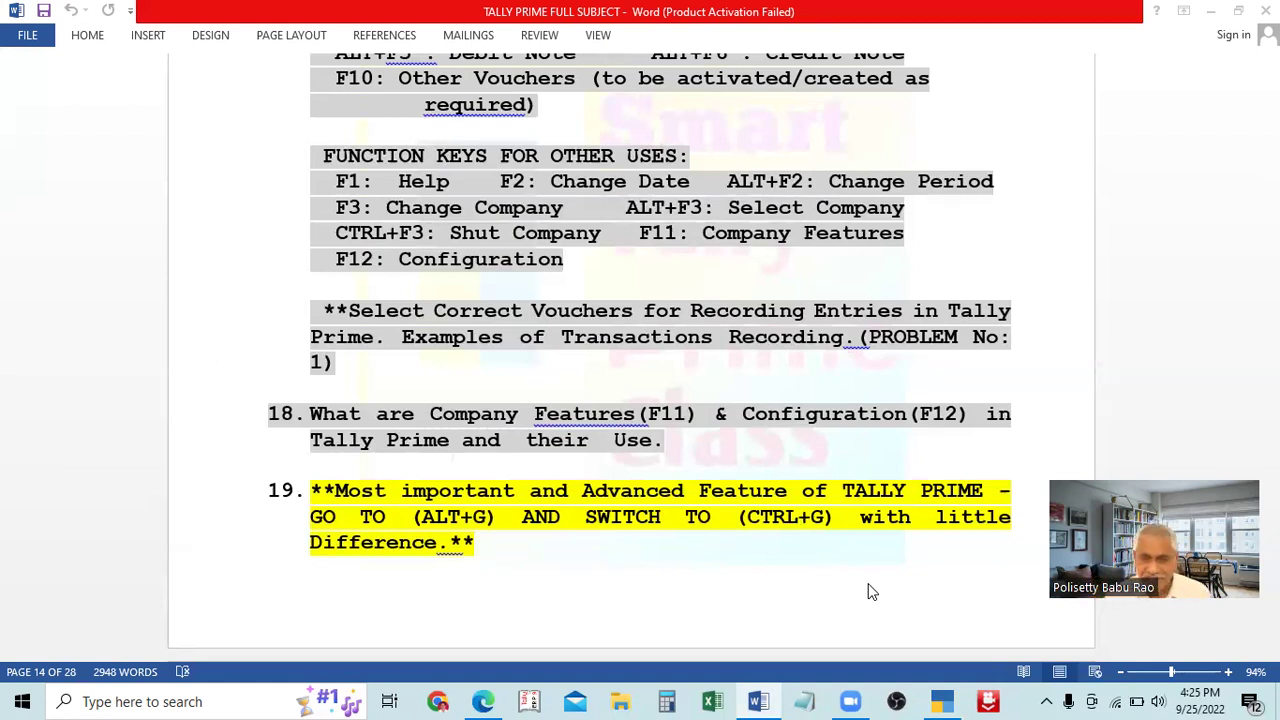
pyautogui.scroll(-1, 985, 265)
pyautogui.scroll(2, 989, 274)
pyautogui.scroll(-1, 989, 274)
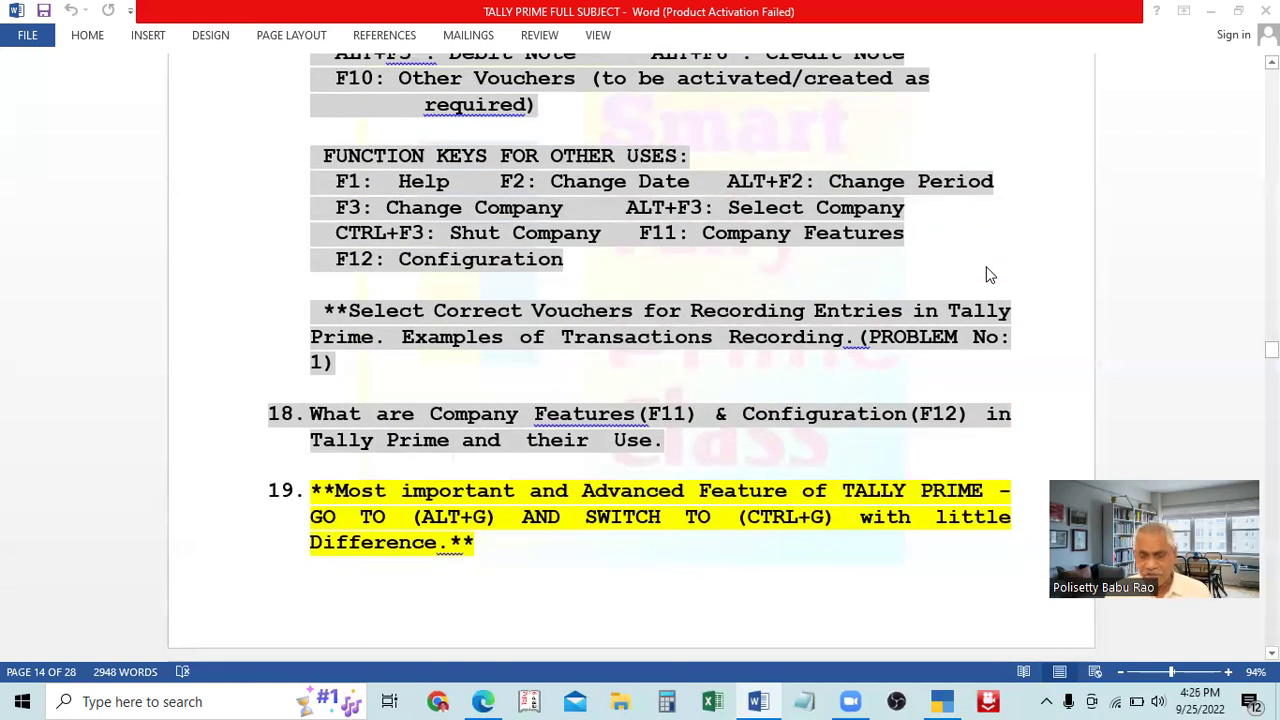